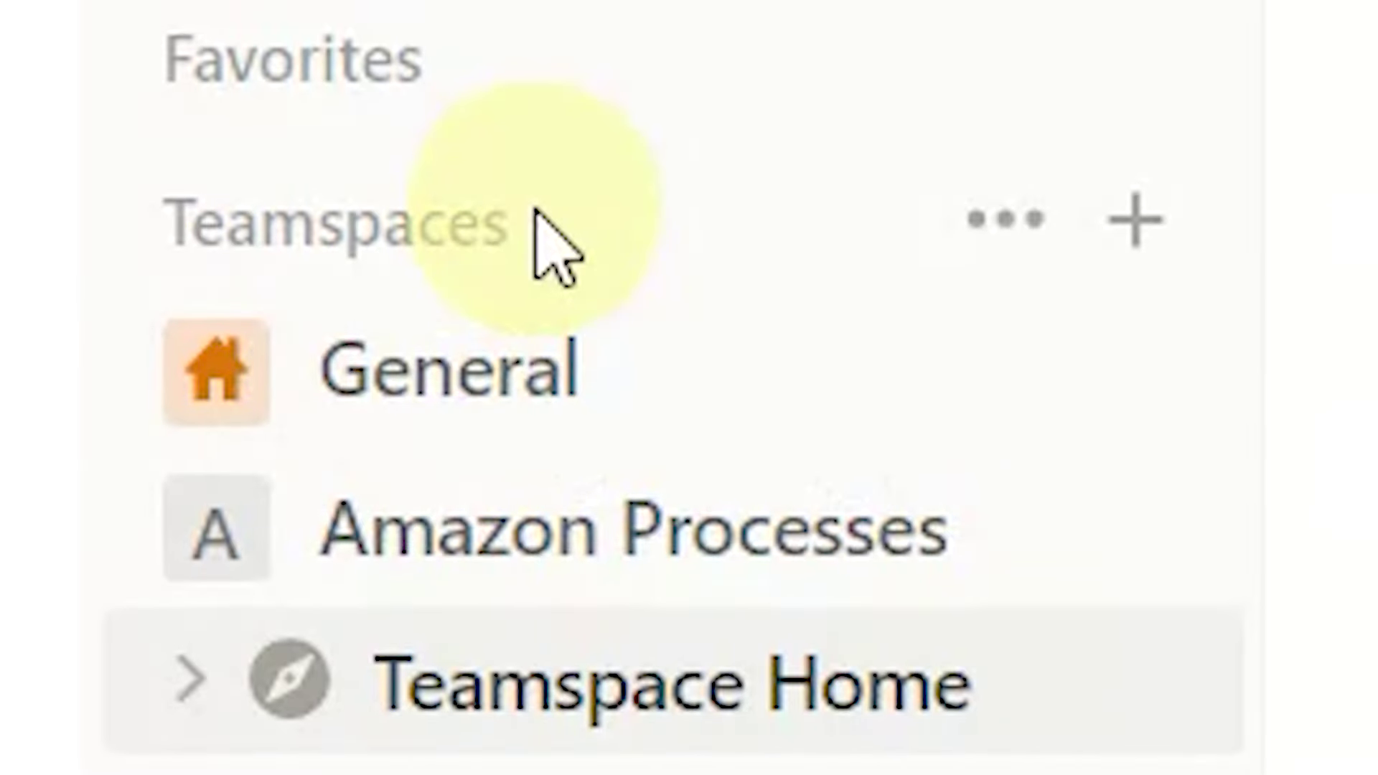
left_click(1137, 219)
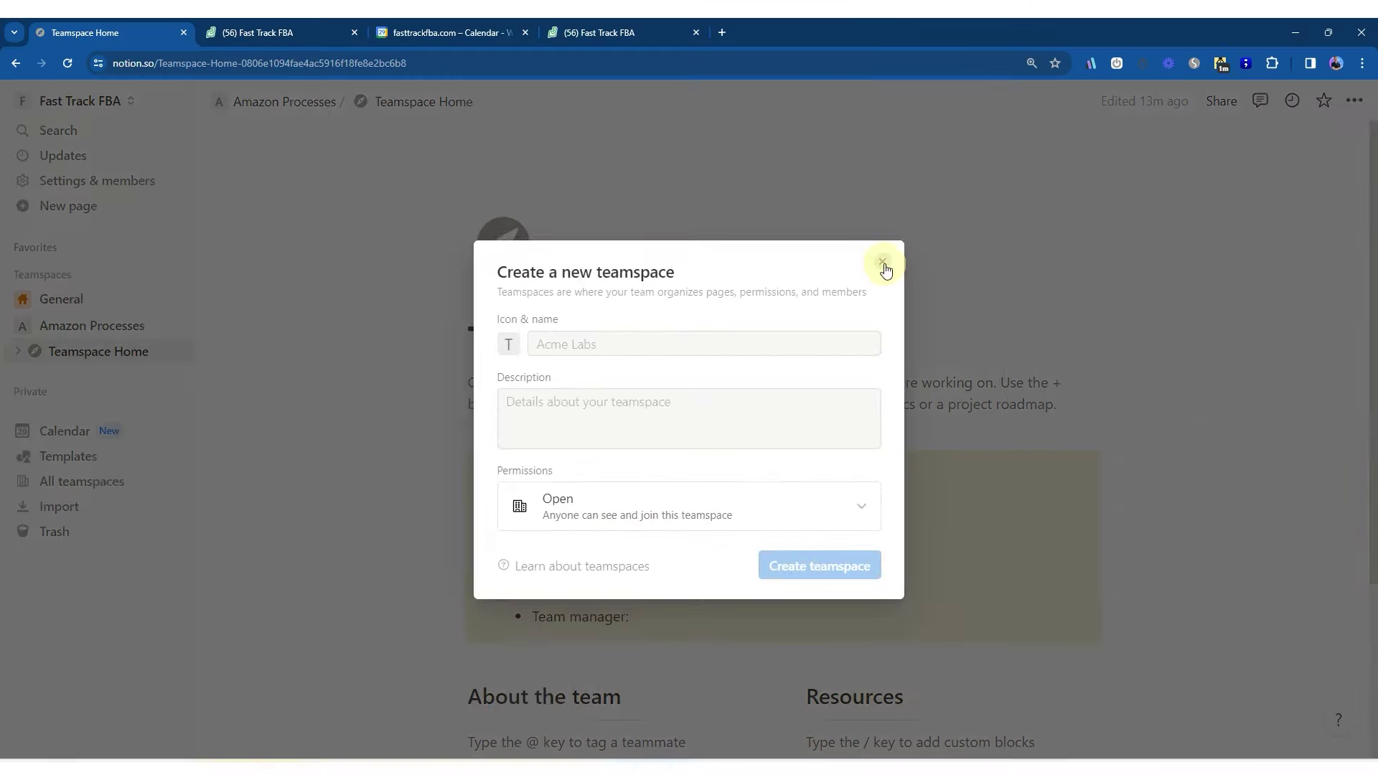
left_click(1007, 116)
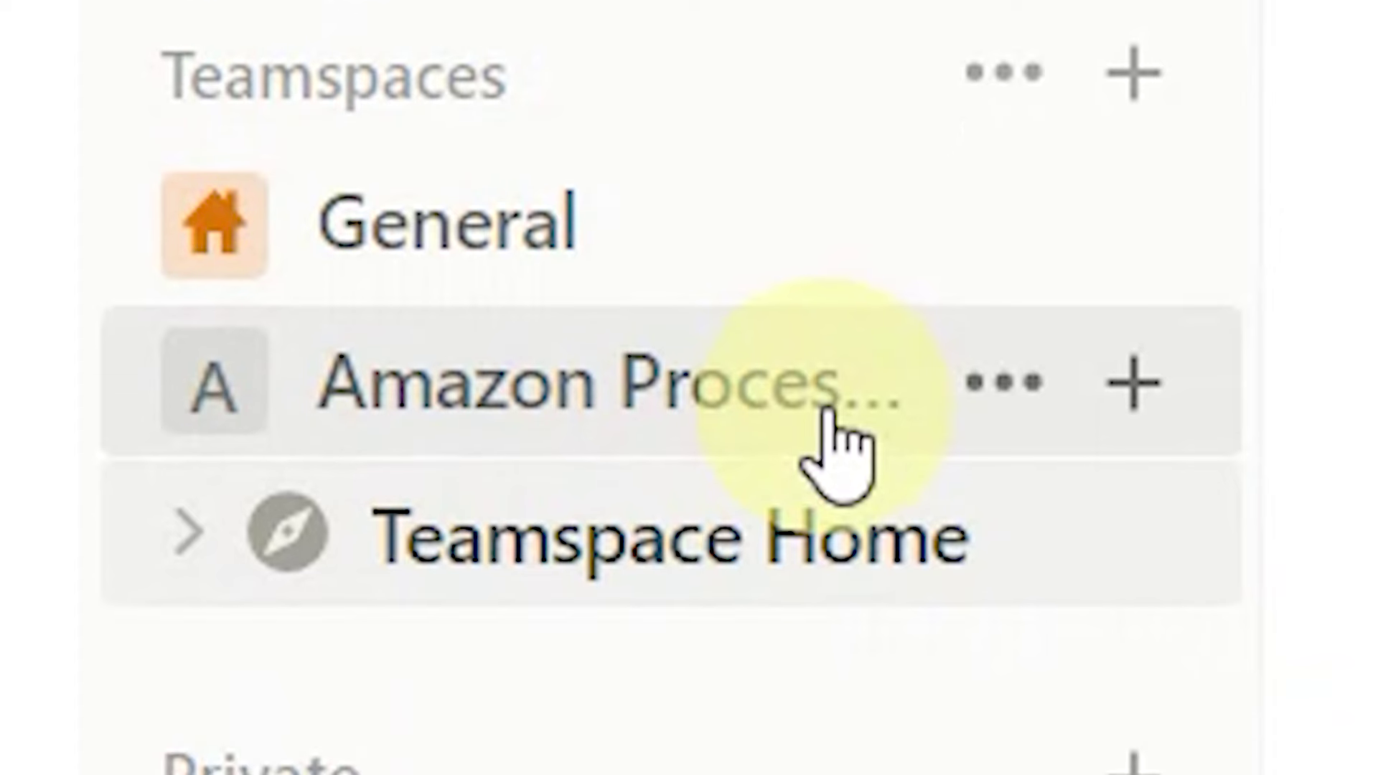
left_click(197, 567)
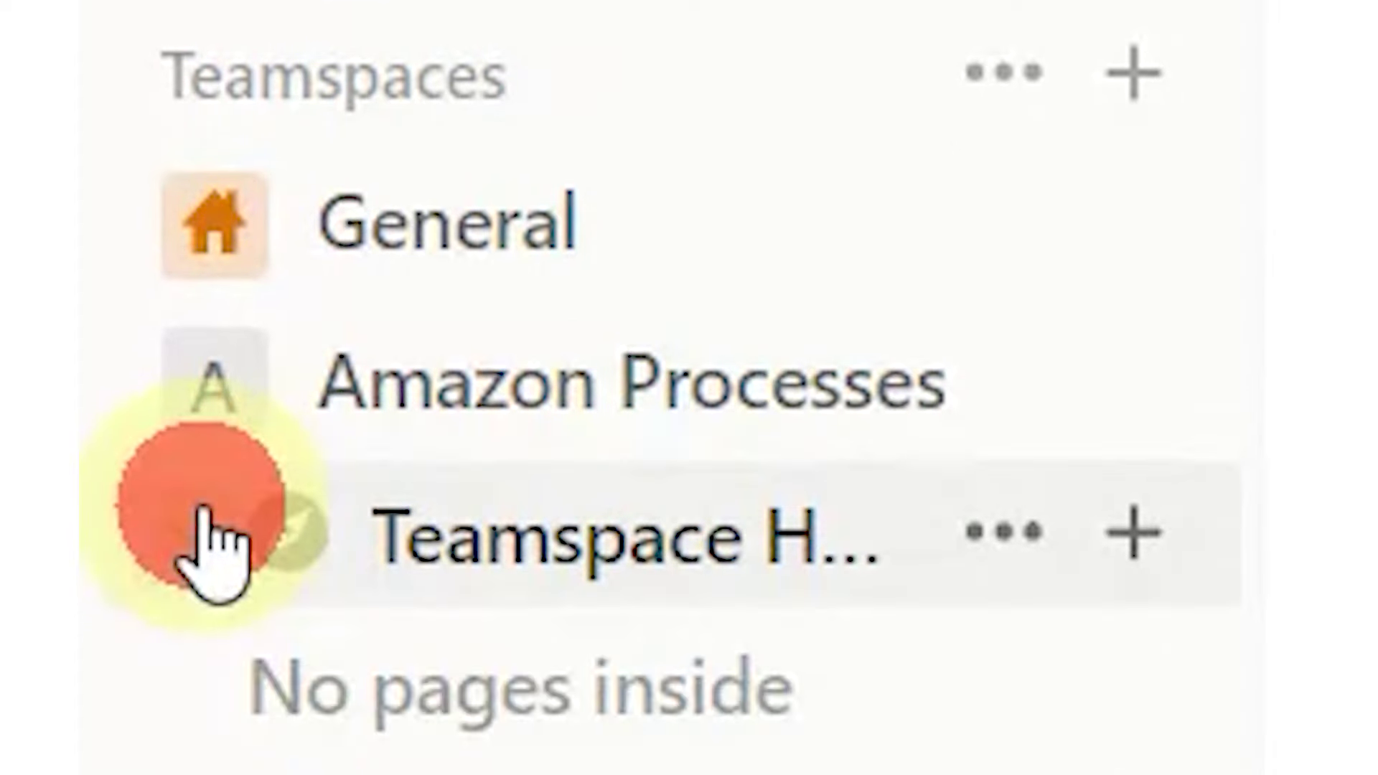
left_click(203, 513)
scroll(863, 386, "down", 3)
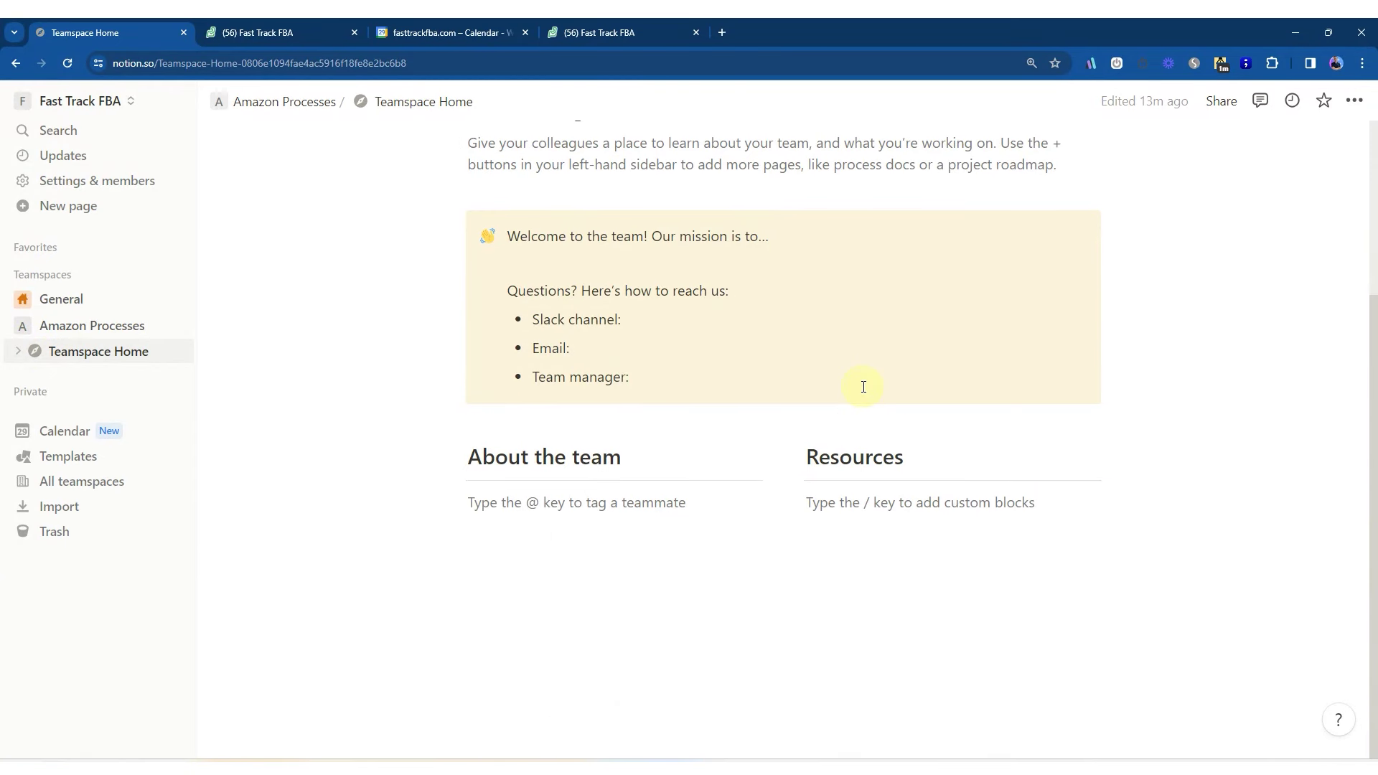
scroll(864, 387, "up", 2)
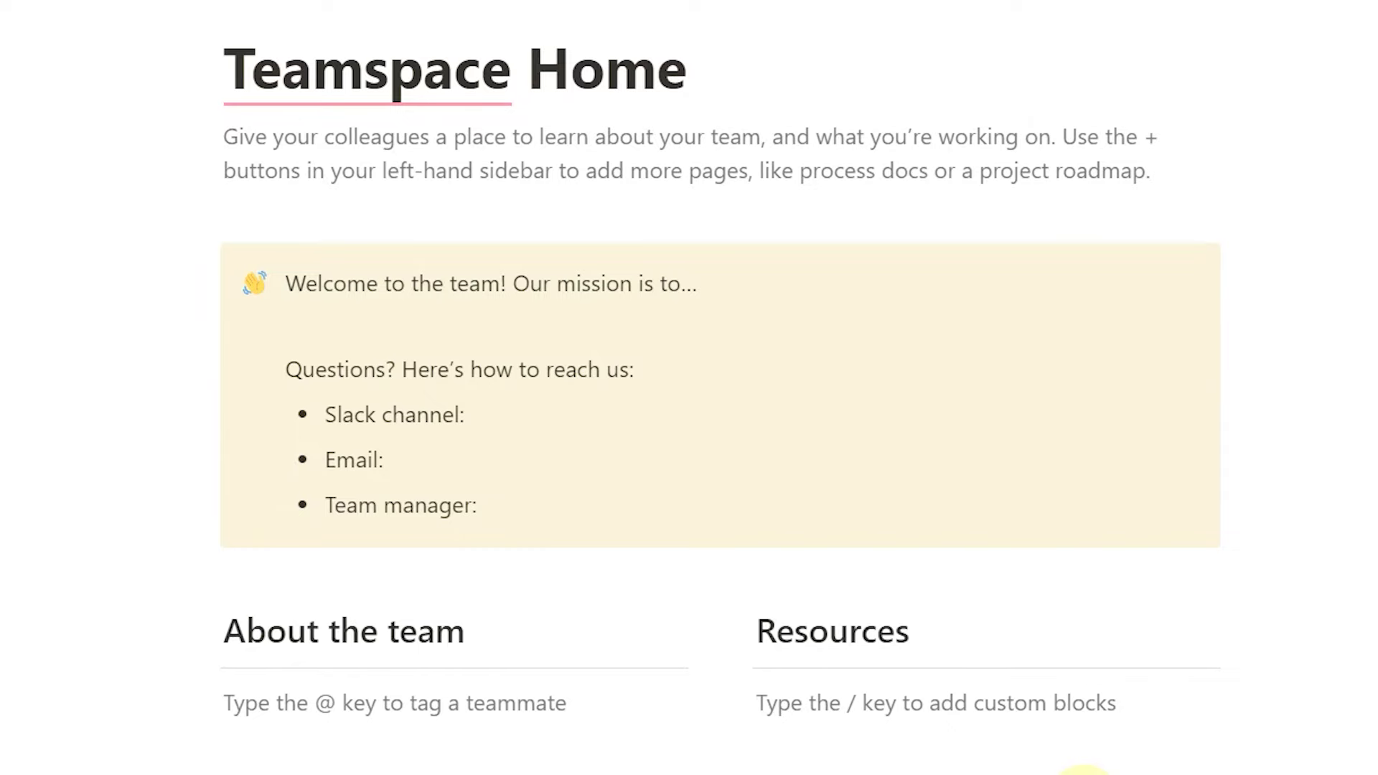
- Create an empty sub-page titled 'Master - Owner' under Resources
type("/page")
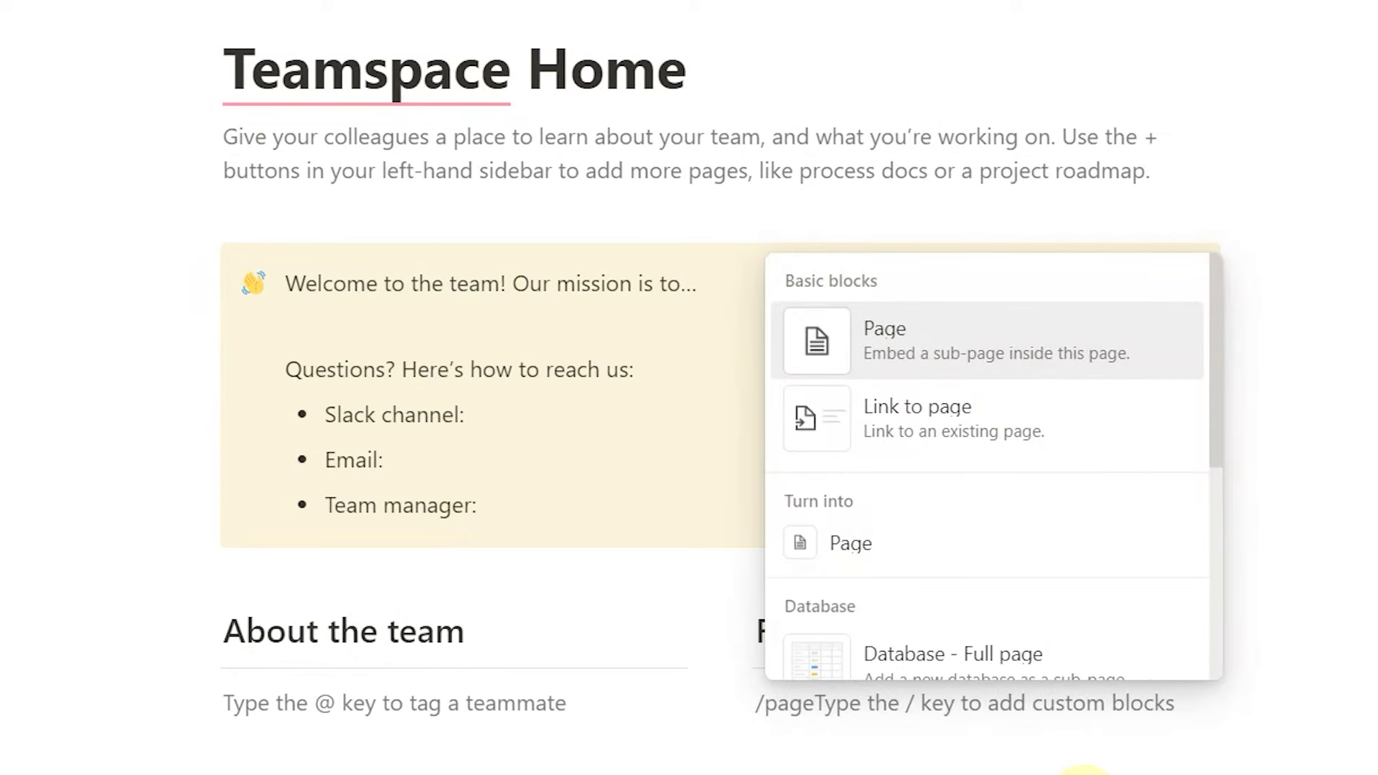
key("Return")
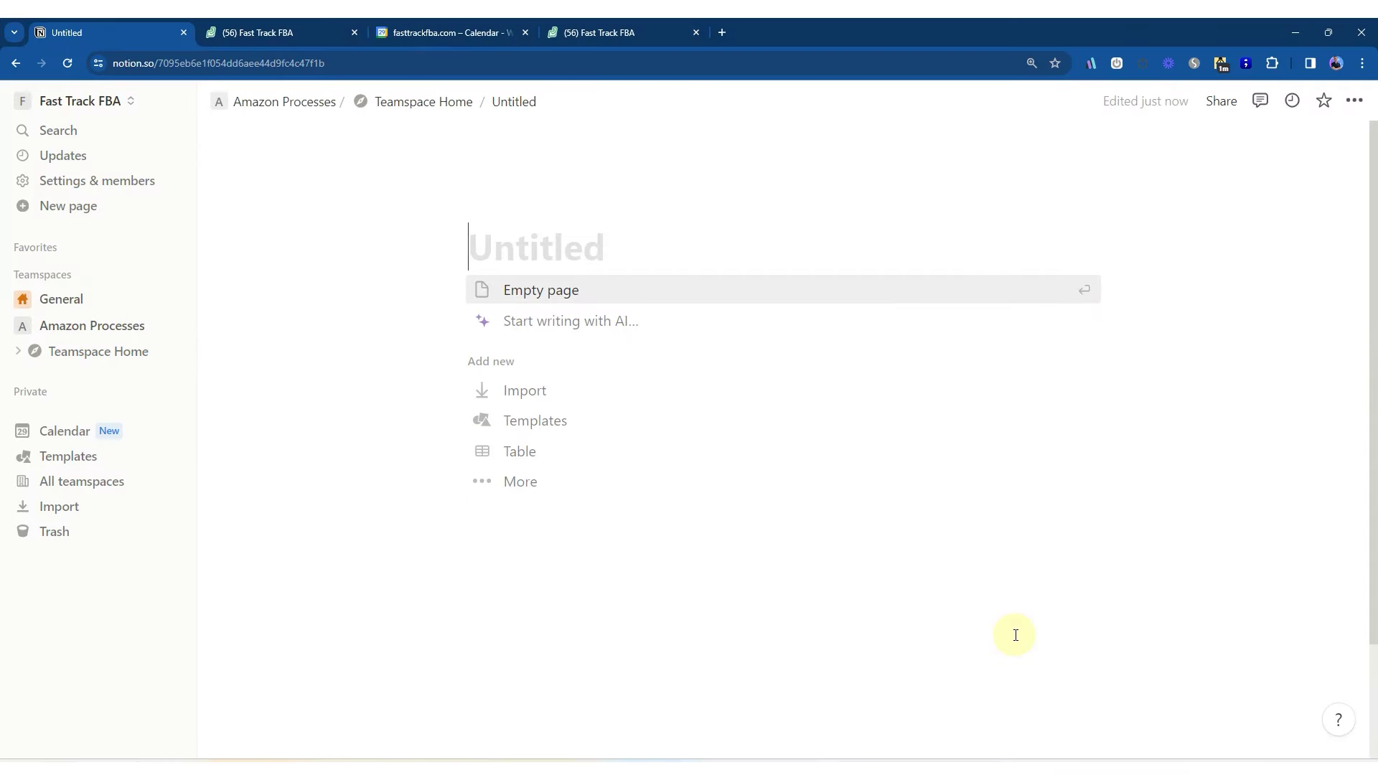
type("Owner Processes")
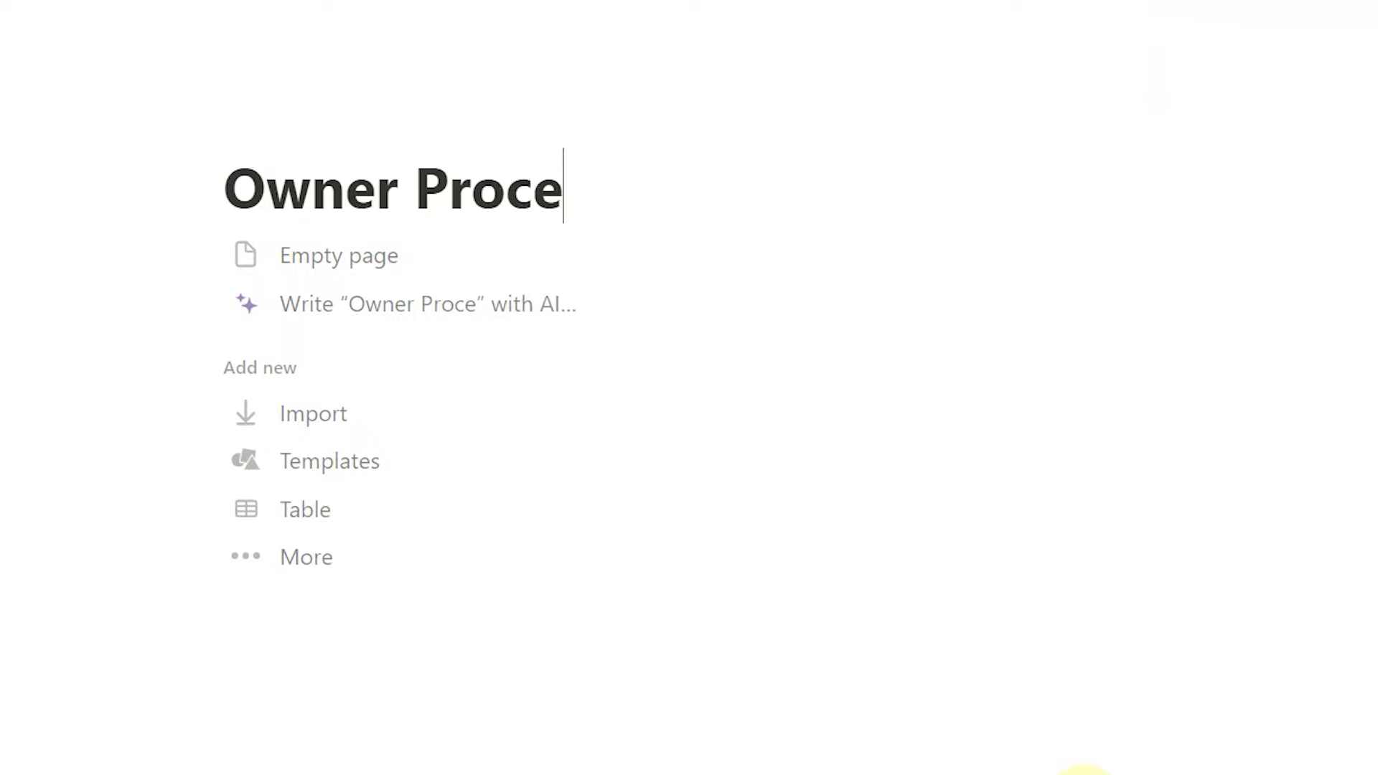
key("BackSpace")
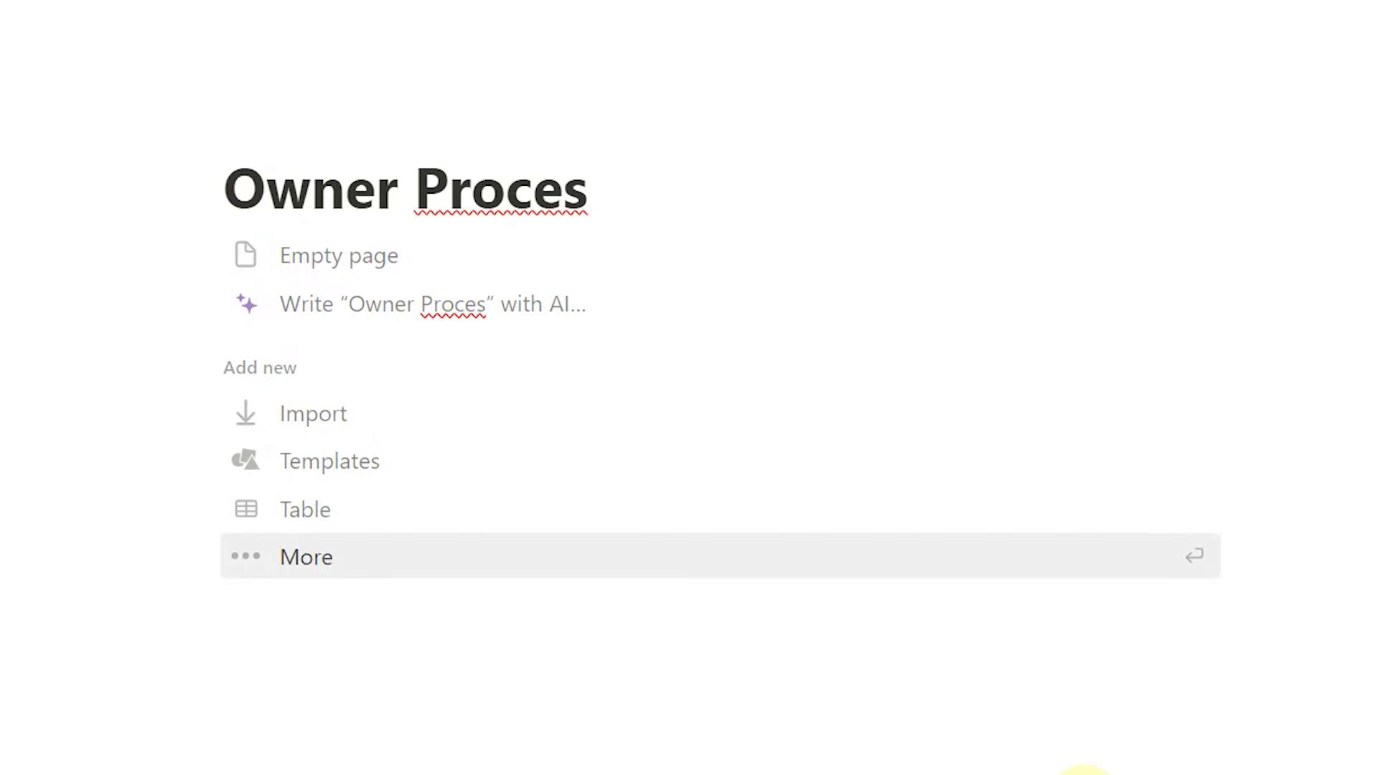
left_click_drag(417, 198, 761, 213)
key("BackSpace")
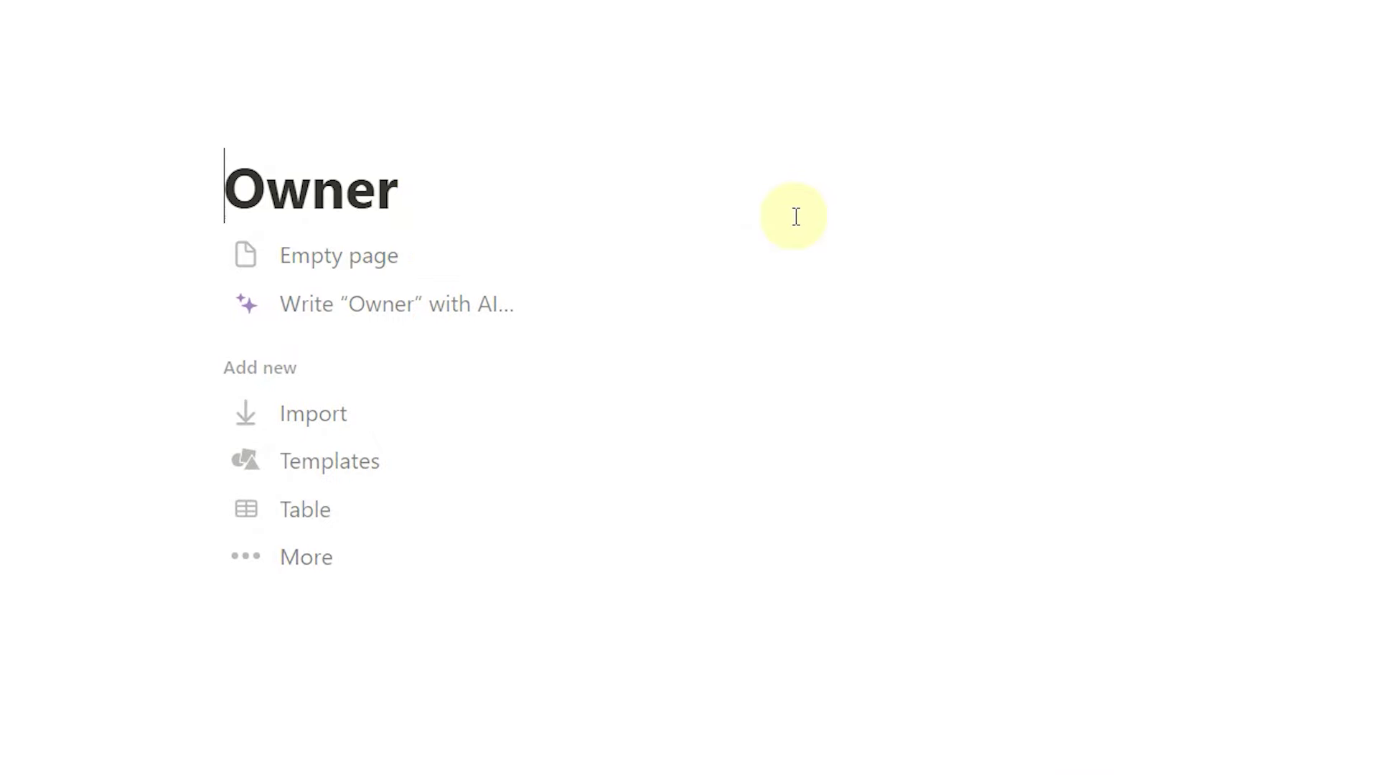
type("Master -")
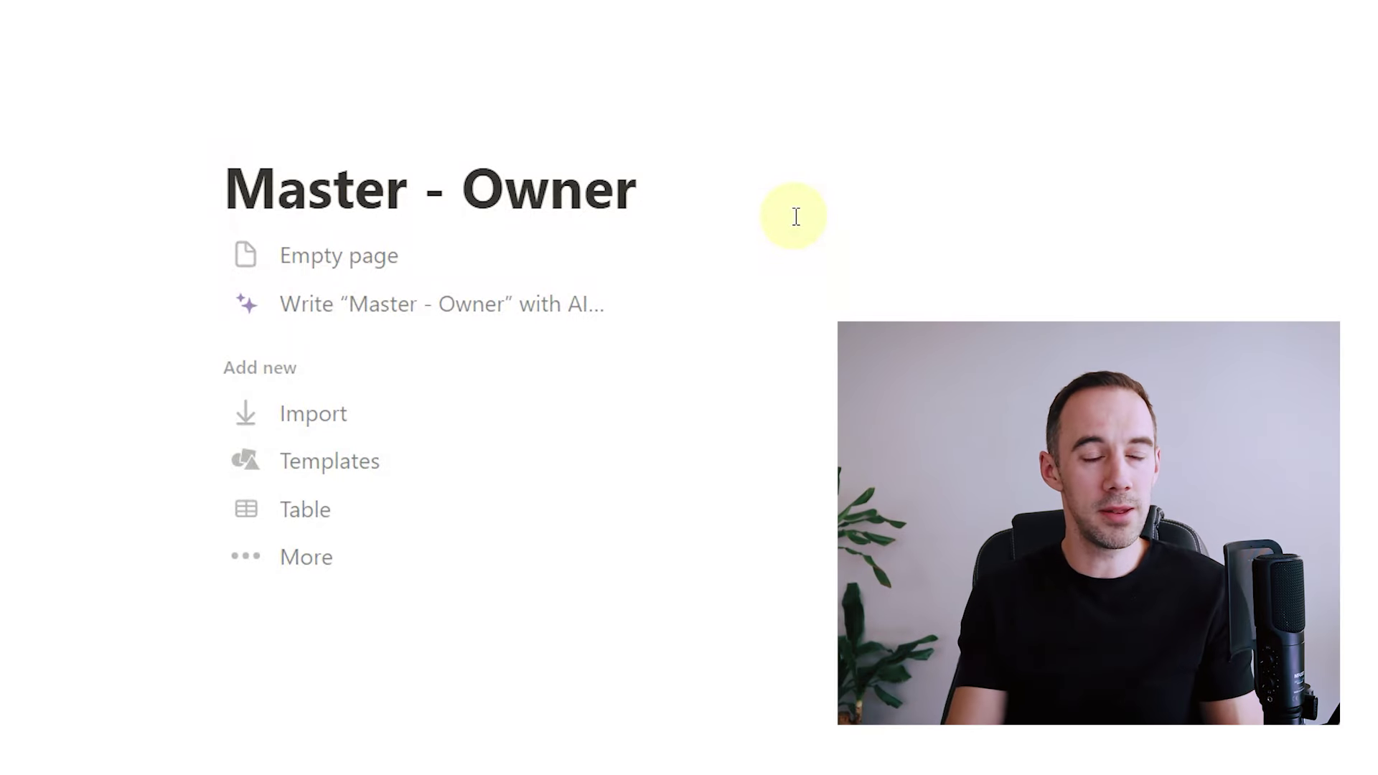
left_click_drag(679, 204, 224, 203)
left_click(348, 276)
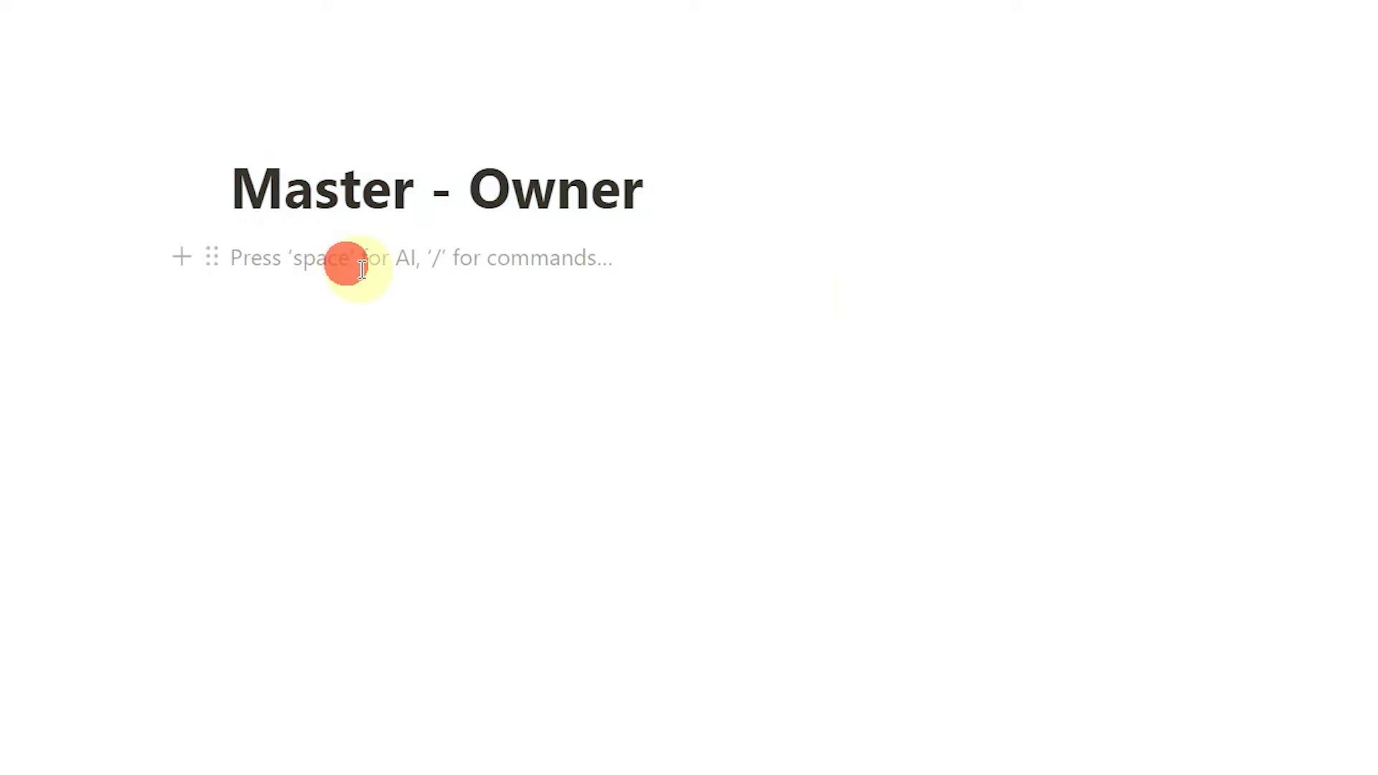
- Go back to the Teamspace Home page
left_click(516, 230)
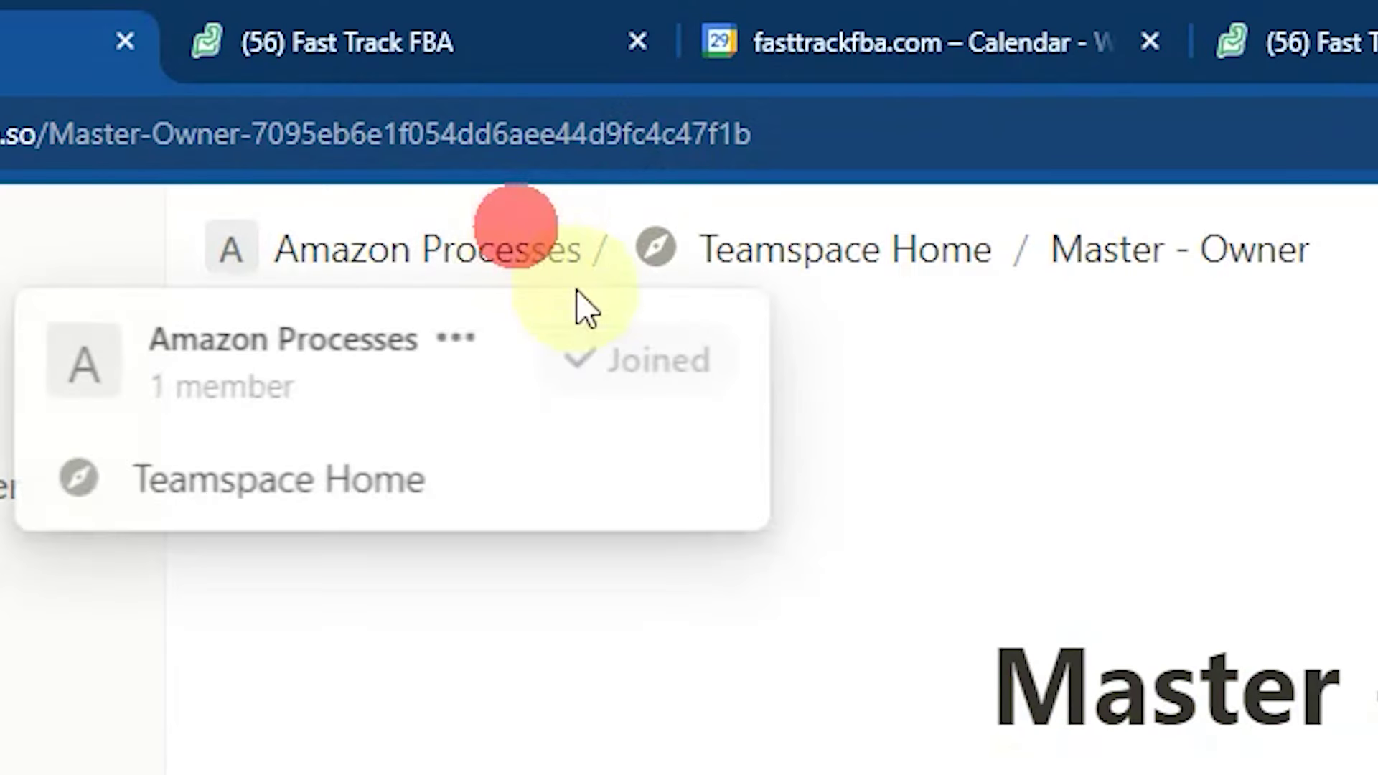
left_click(359, 258)
left_click(916, 252)
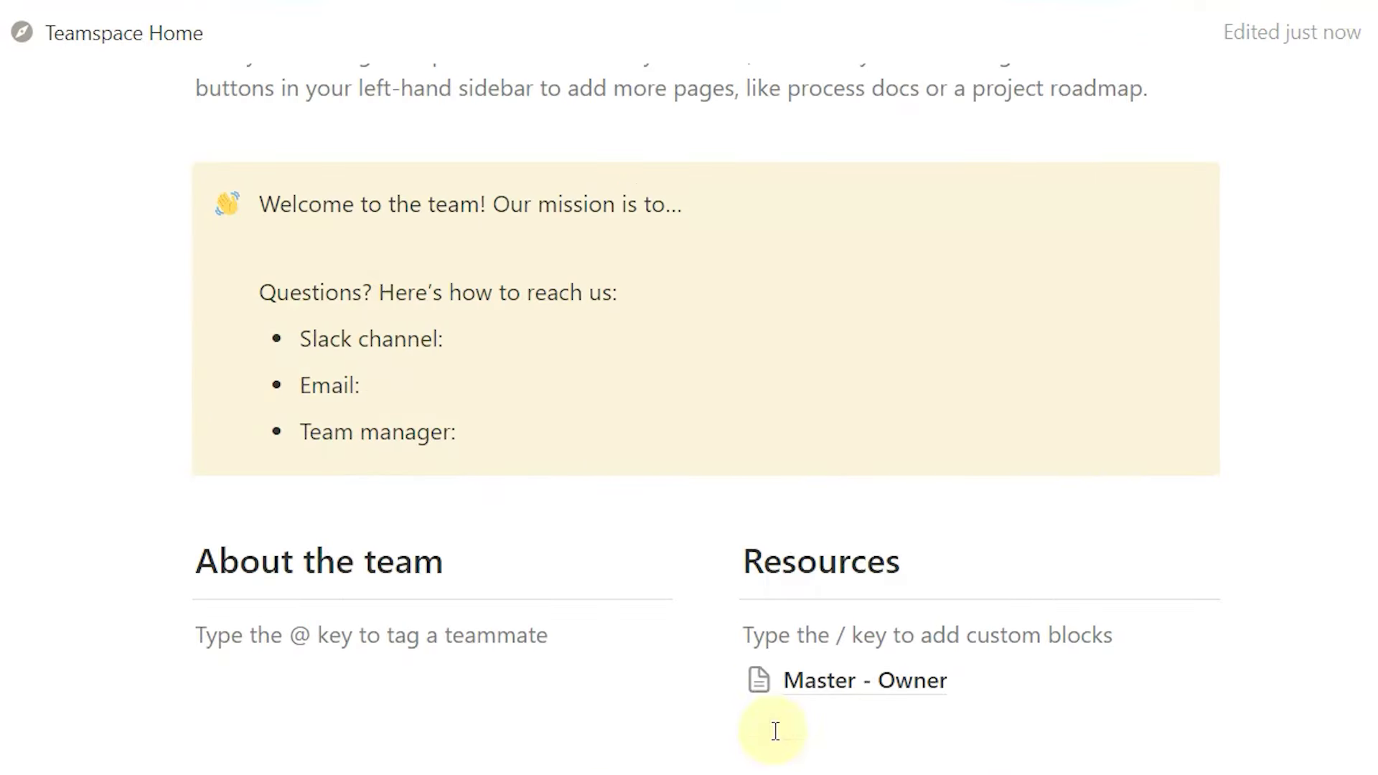
- Add an empty 'Master - Purchase Manager' sub-page below Master - Owner, then return to Teamspace Home
left_click(983, 716)
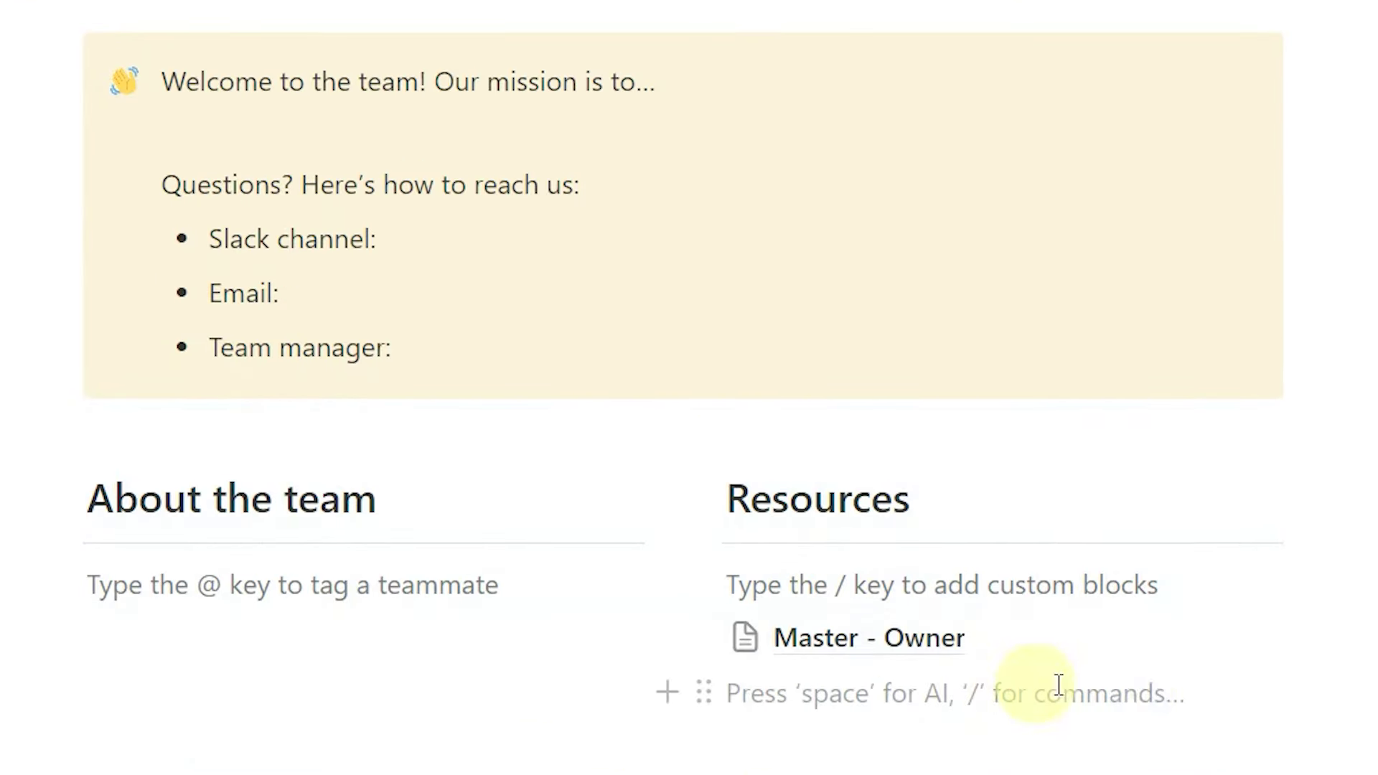
type("/")
key("Down")
key("Return")
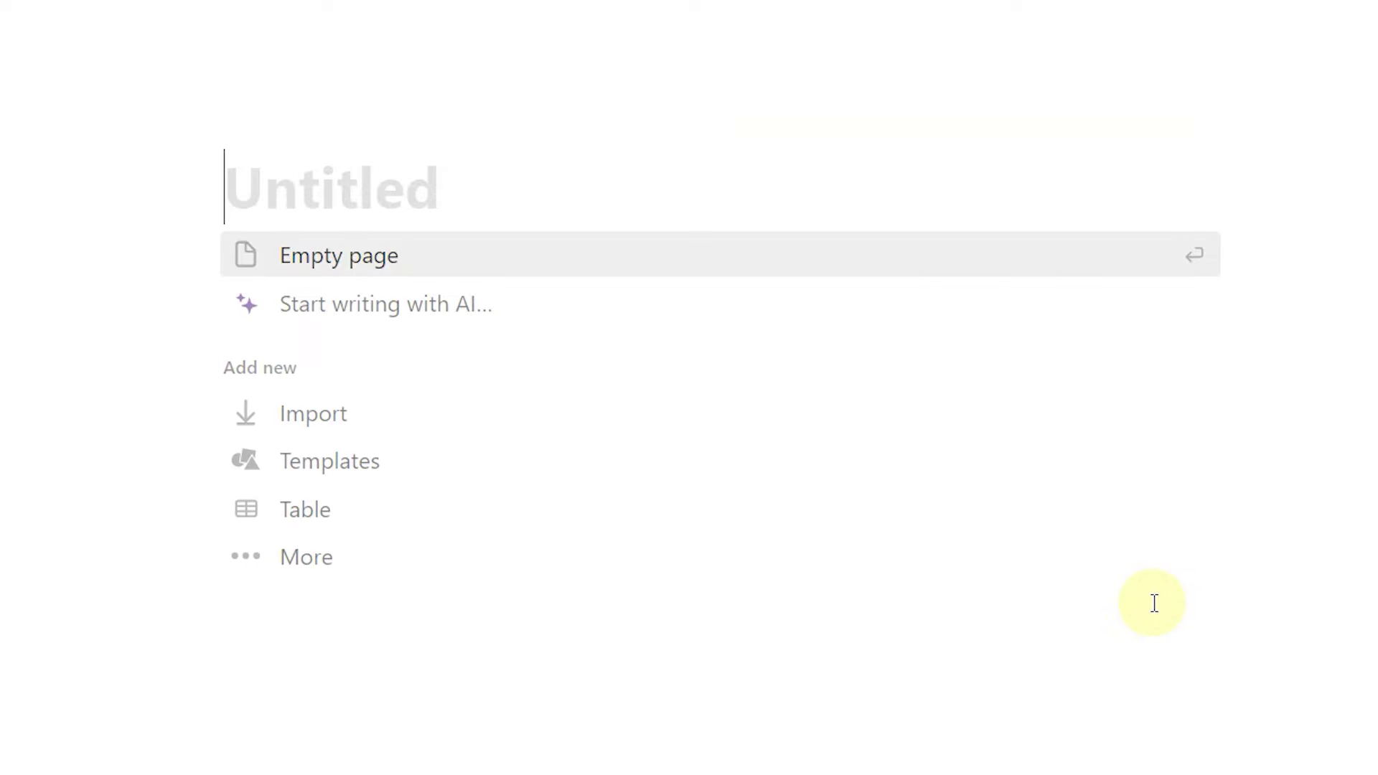
type("Master - Purchase M")
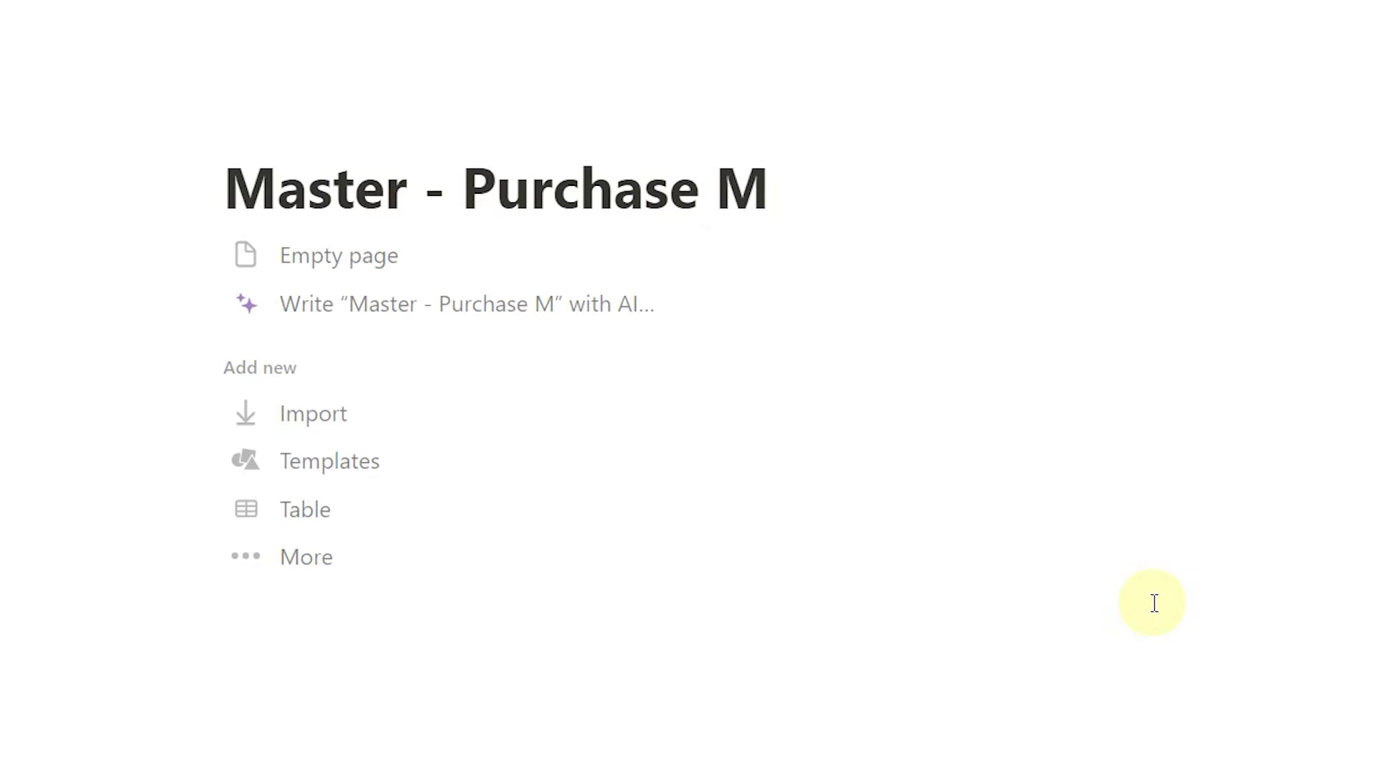
type("anager")
left_click(329, 255)
left_click(774, 237)
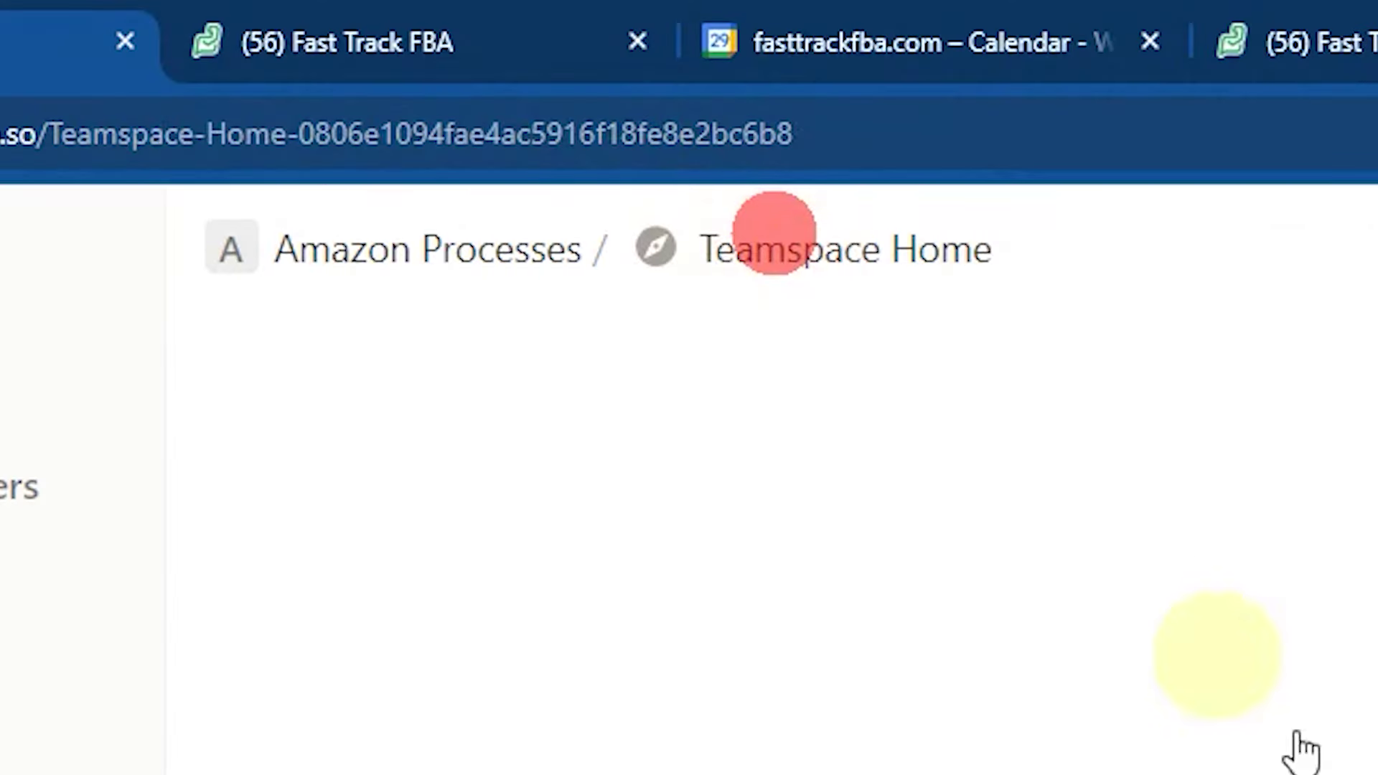
- Add an empty 'Master - Sourcer' sub-page under Resources and return to Teamspace Home
scroll(615, 437, "down", 3)
left_click(1053, 639)
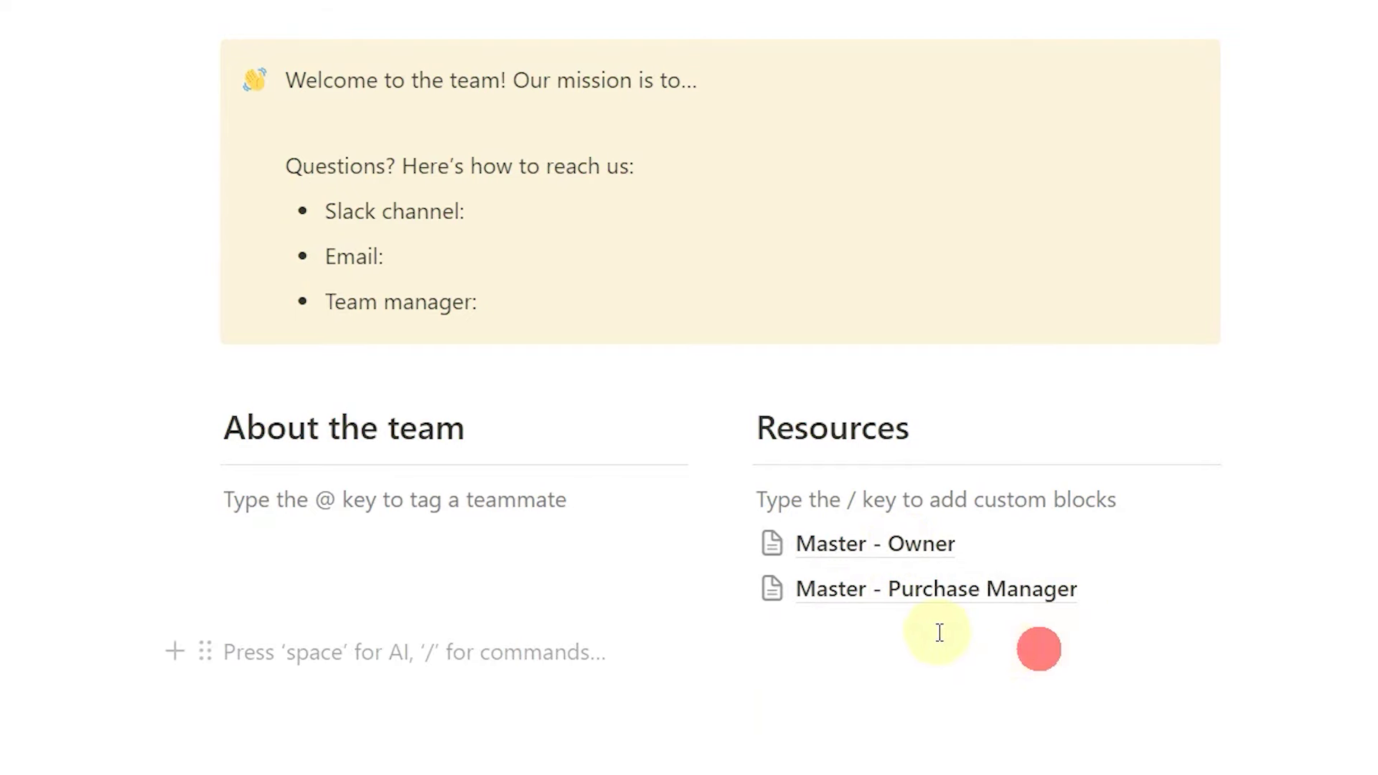
left_click(885, 628)
type("/s")
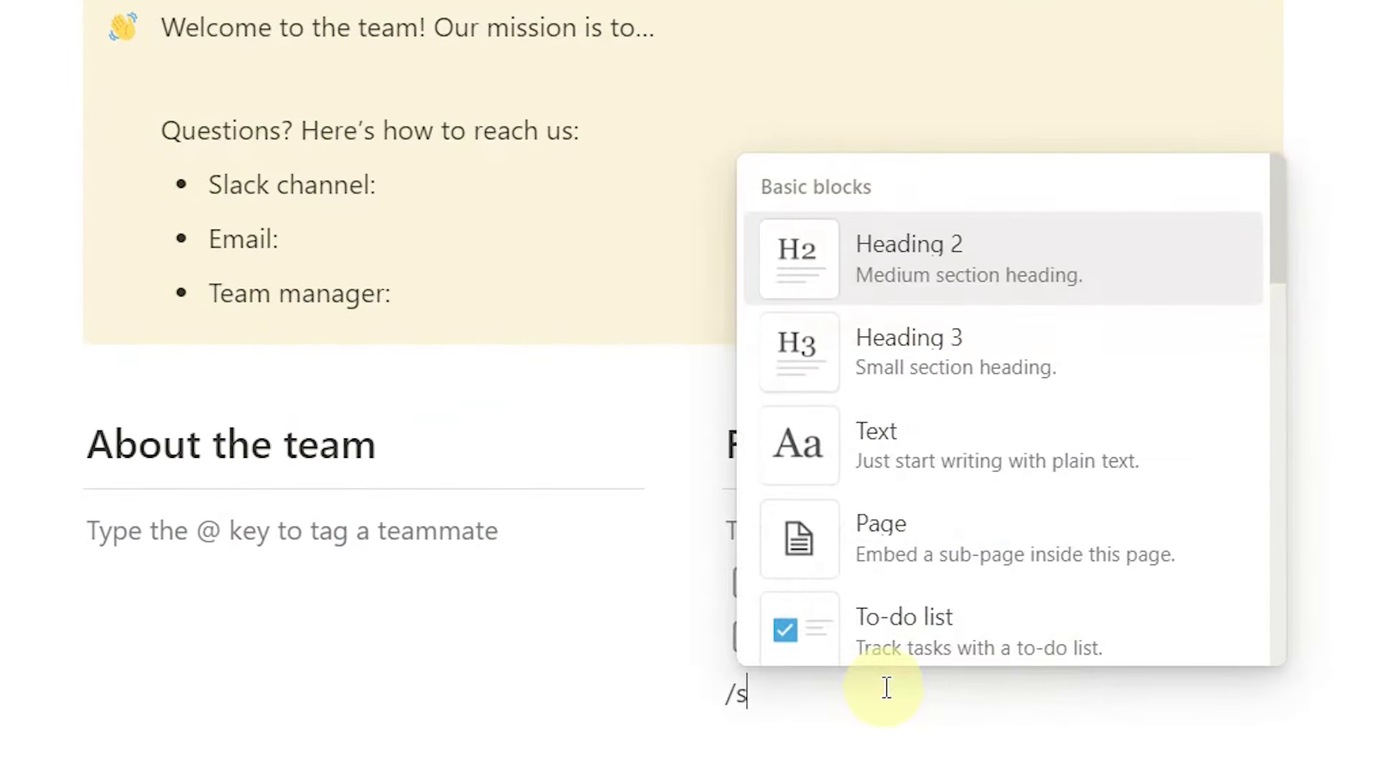
key("BackSpace")
left_click(936, 336)
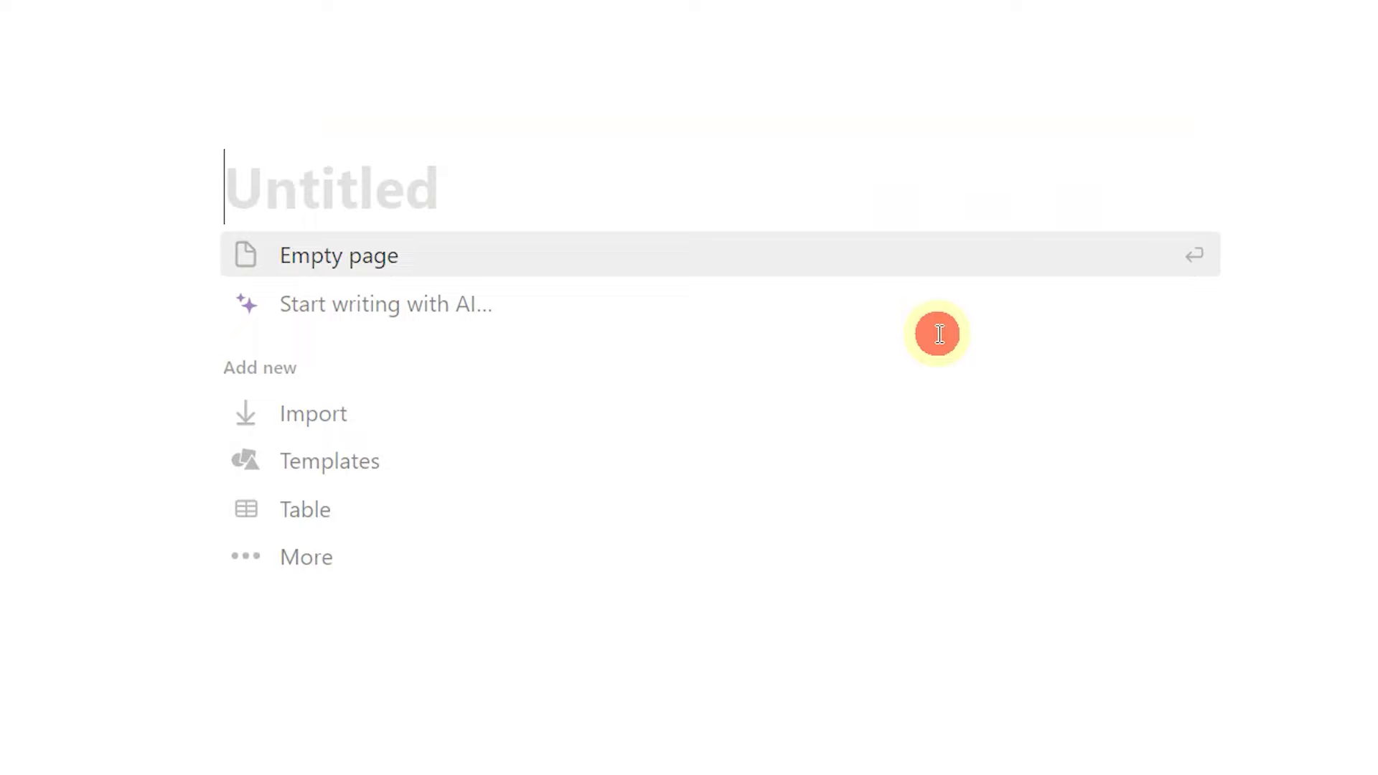
type("Master -")
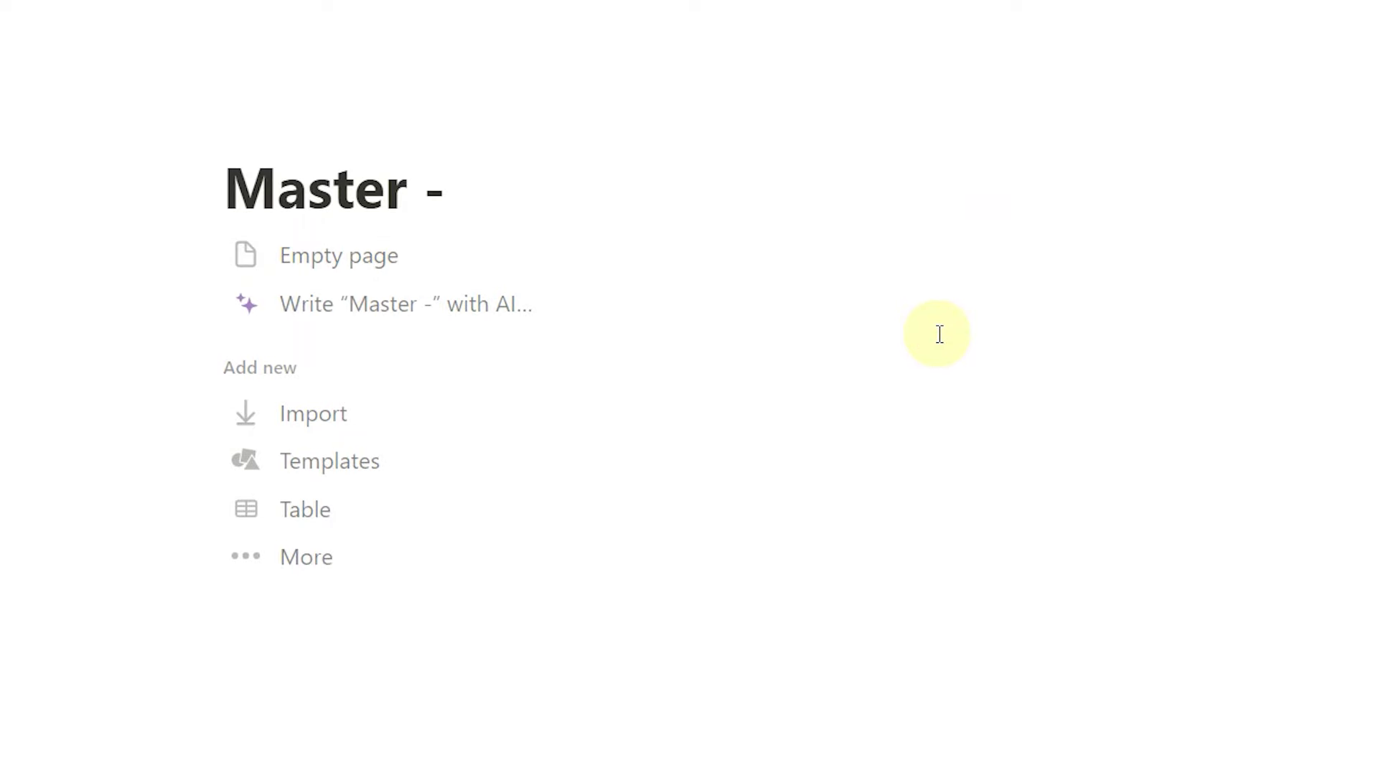
type(" Sourcer")
left_click(364, 258)
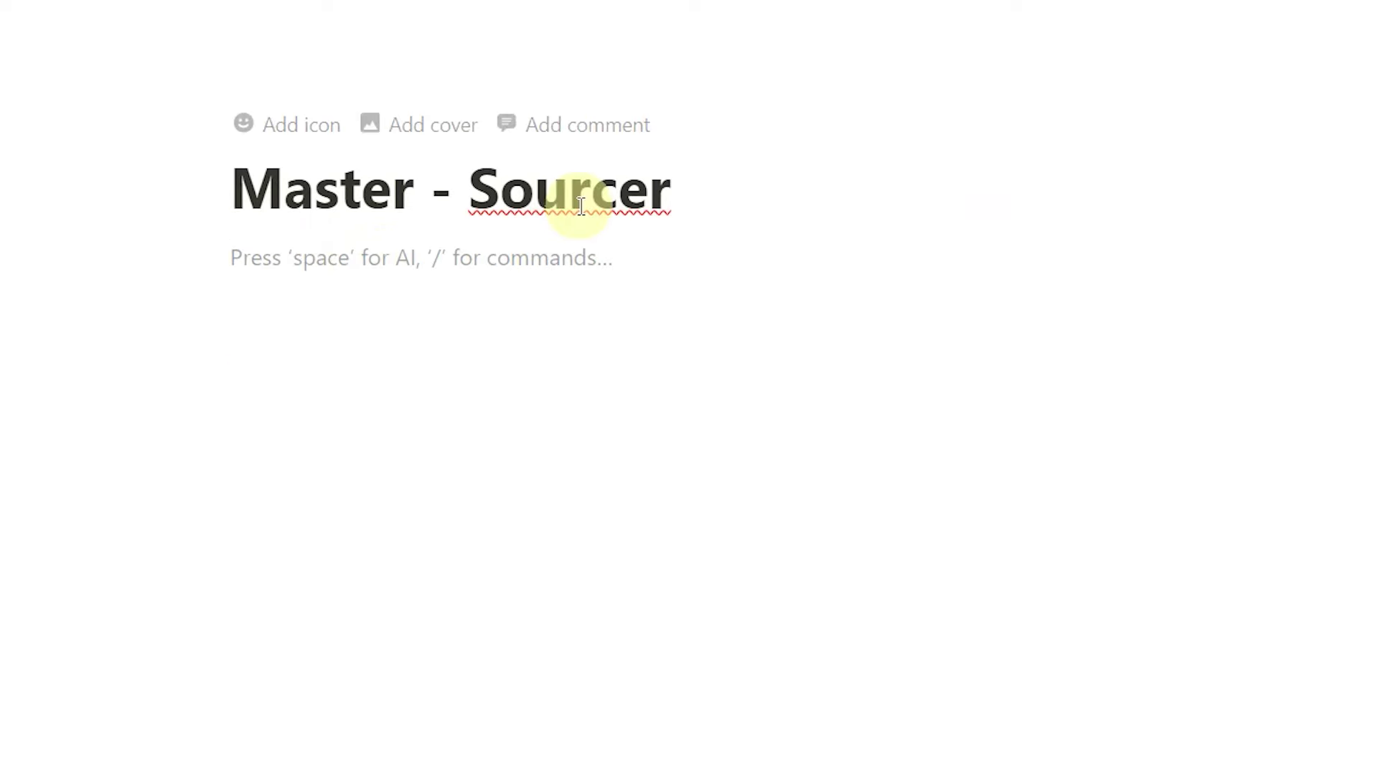
key("ctrl+bracketleft")
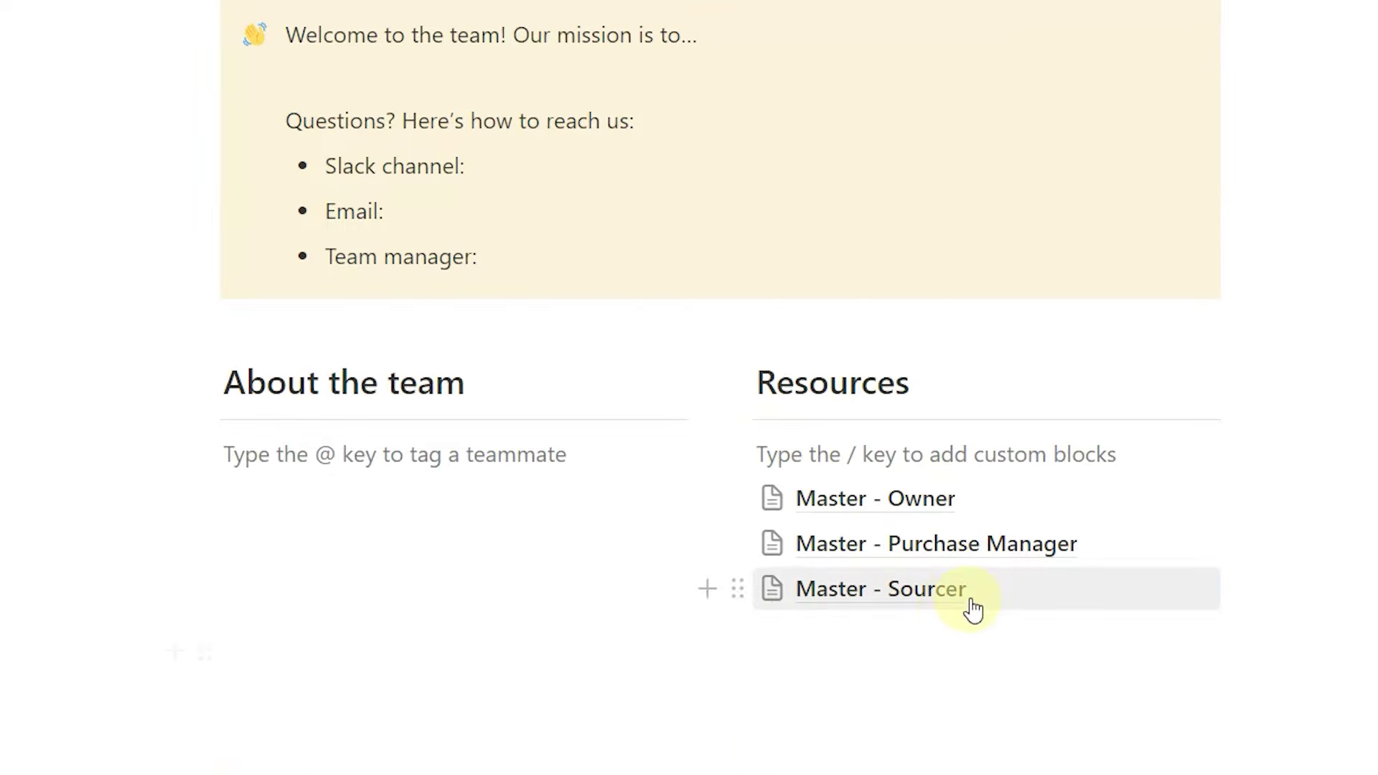
- Add an empty 'Master - Admin' sub-page below Master - Sourcer
left_click(854, 624)
type("/Master")
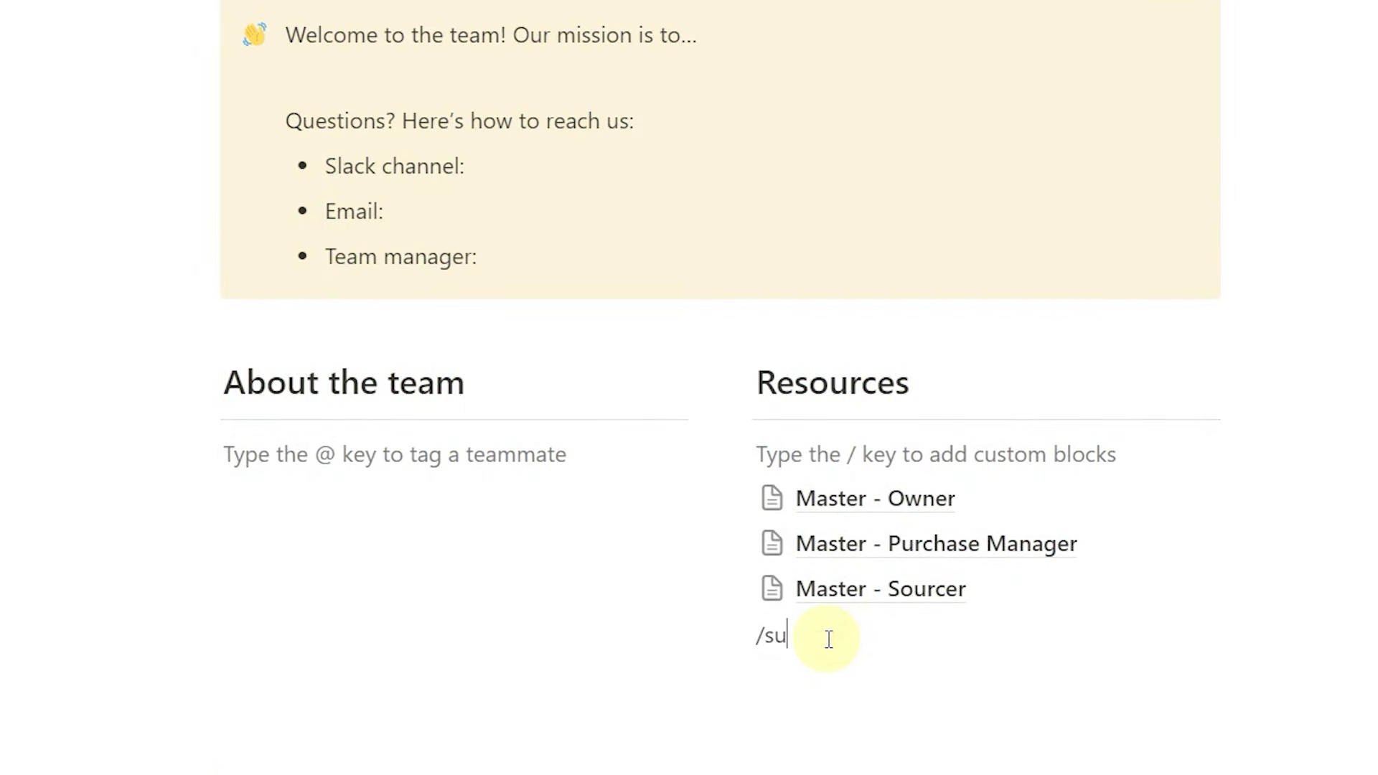
key("BackSpace")
key("BackSpace")
type("page")
left_click(899, 269)
type("Master - Admin")
left_click(368, 254)
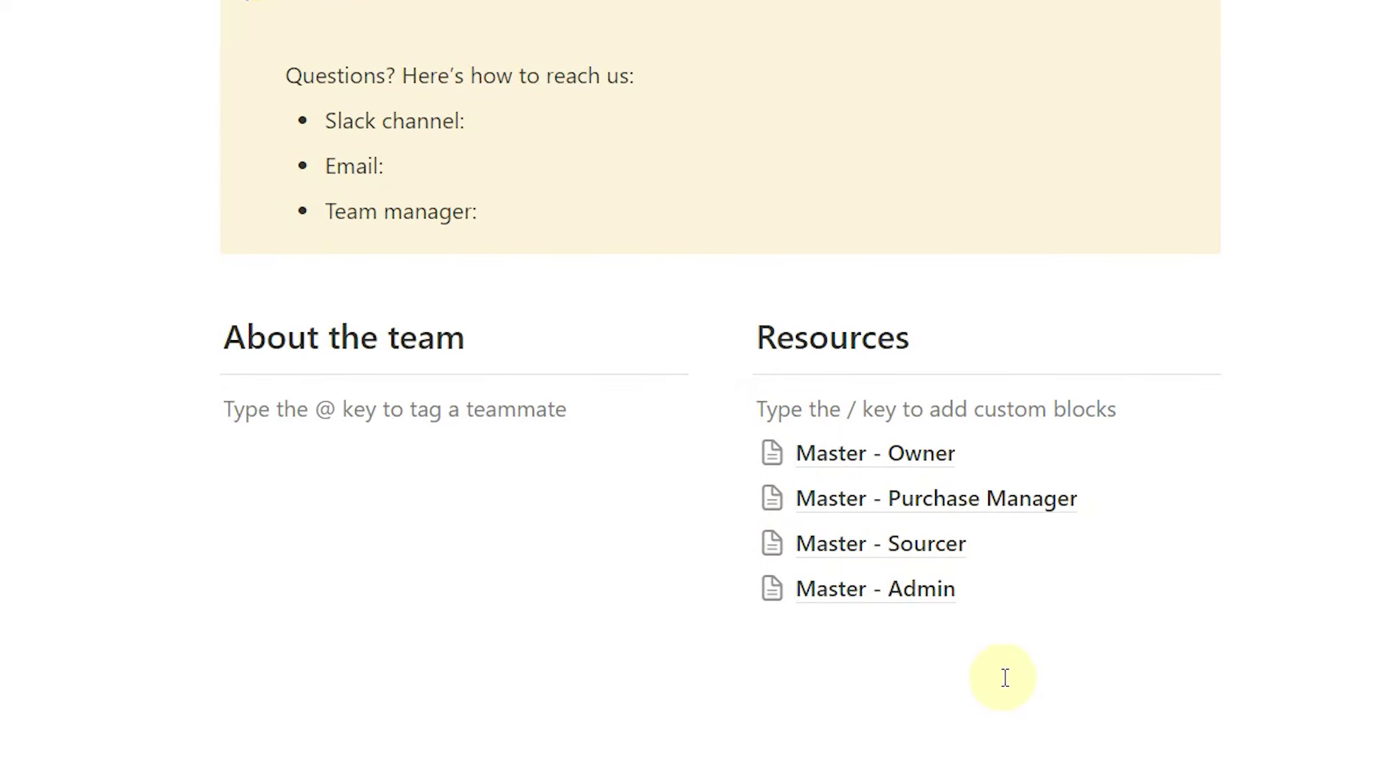
- On Master - Purchase Manager, add a Processes heading at the top of the page body
left_click(1012, 499)
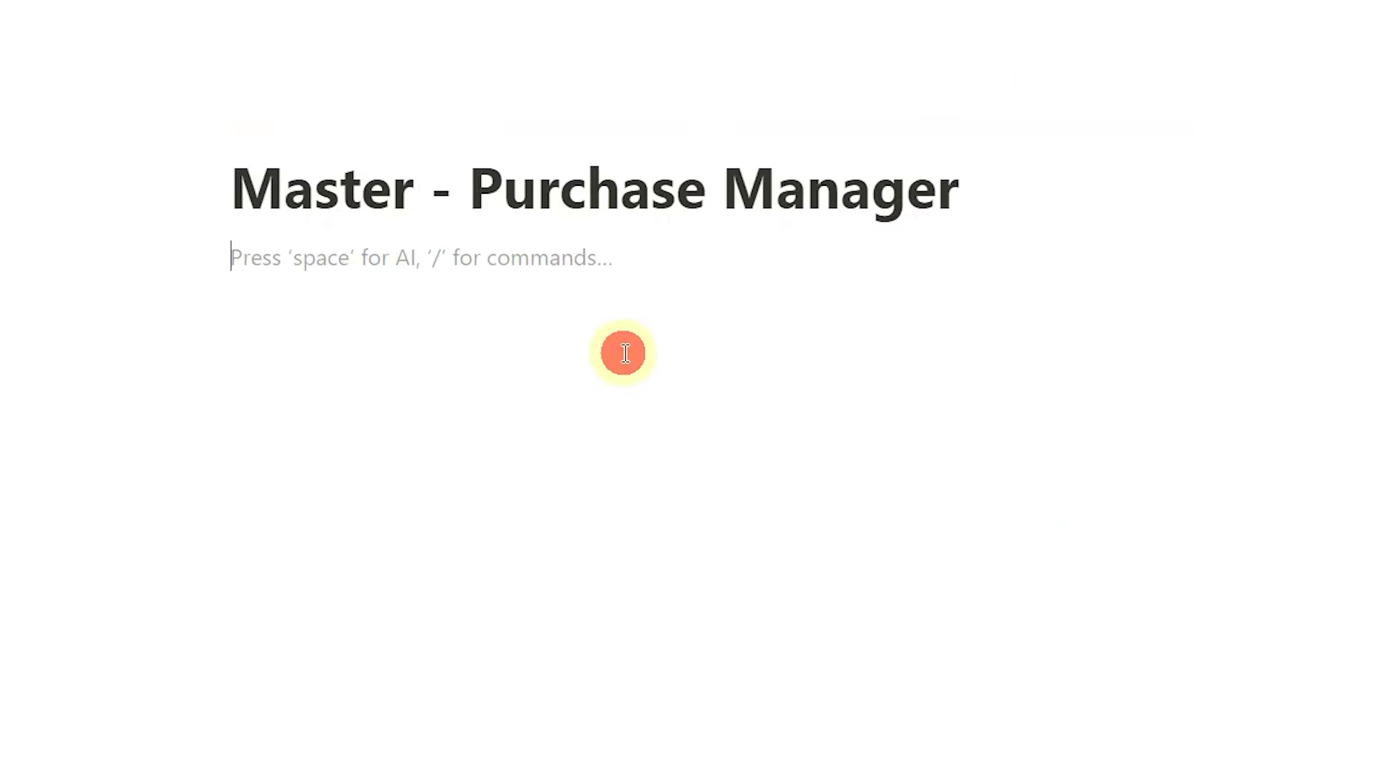
left_click(513, 353)
type("/Process")
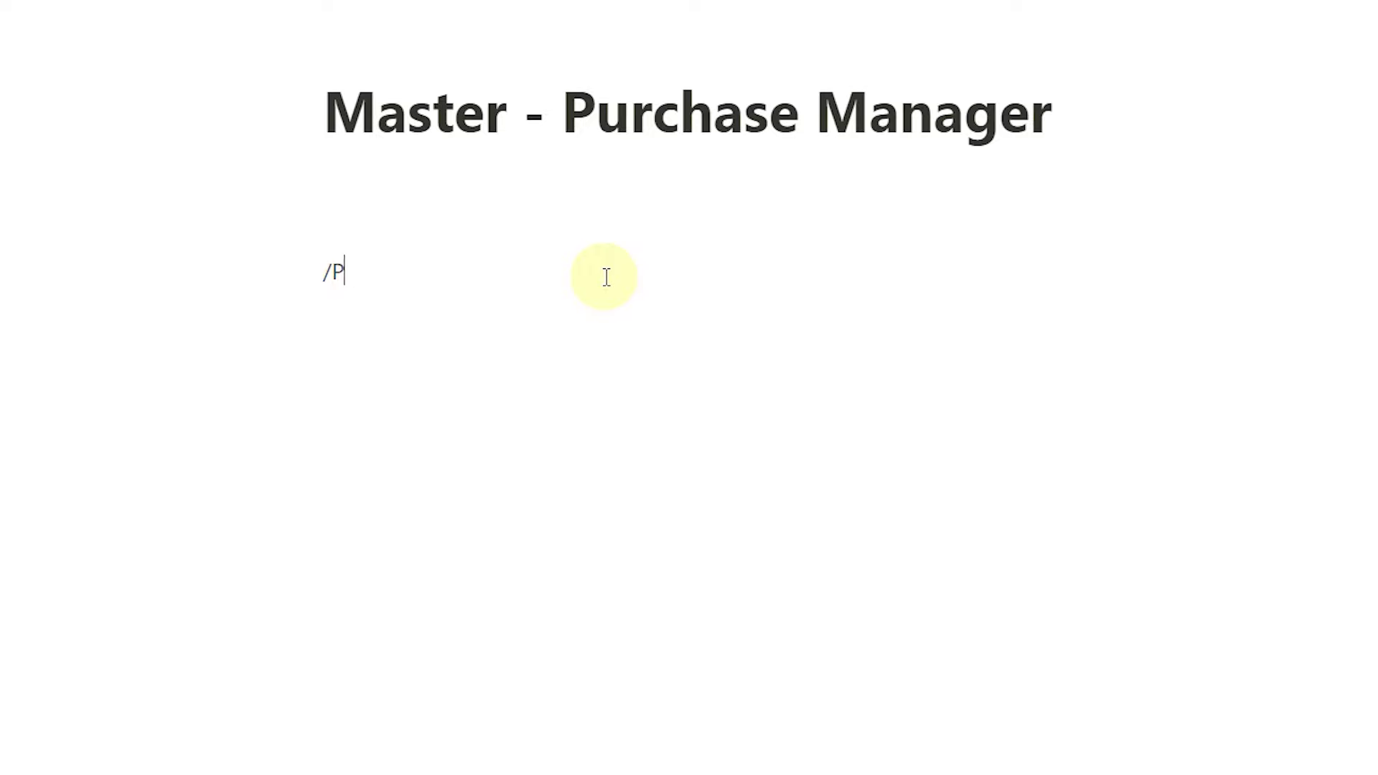
key("BackSpace")
key("Down")
key("Down")
key("Down")
key("Return")
type("P")
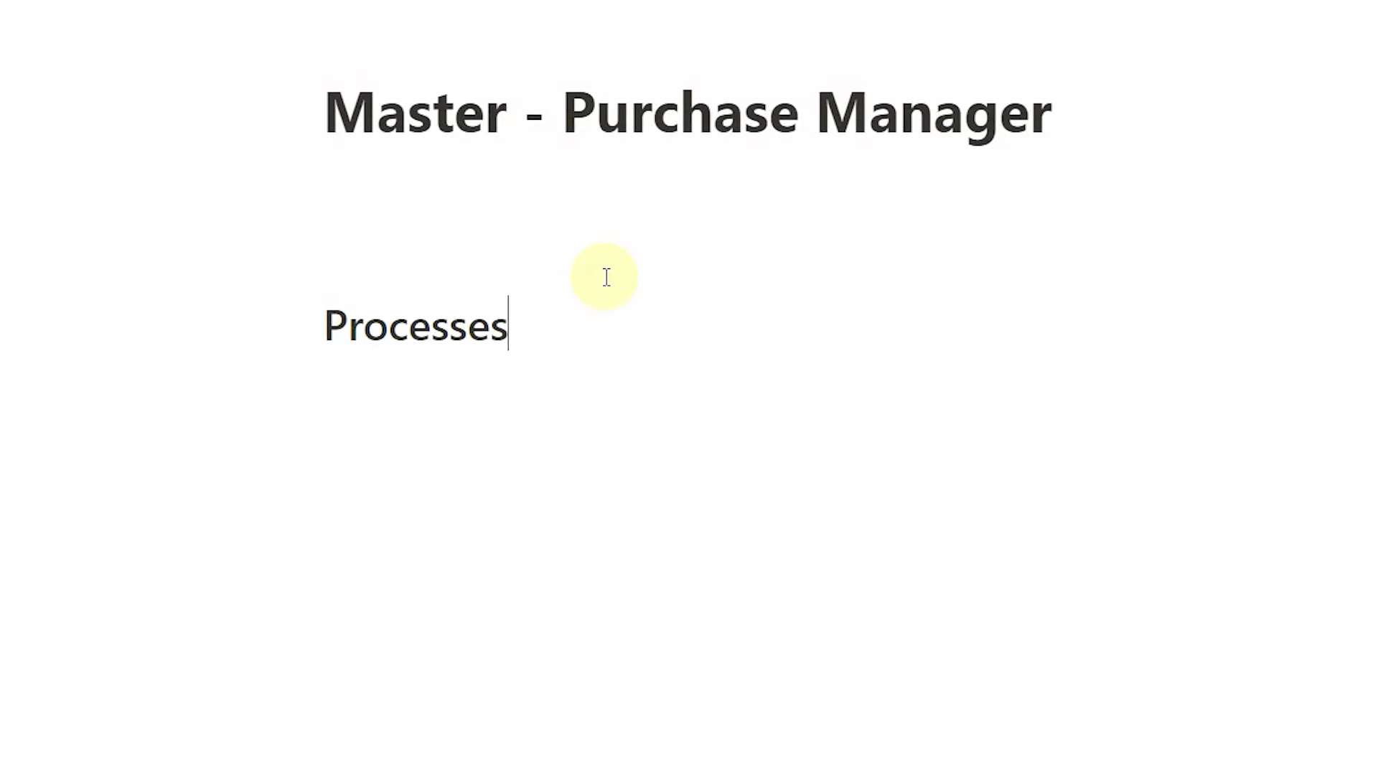
key("Return")
key("Return")
key("Return")
key("Return")
key("Return")
- Add a Heading 1 titled 'Storage' below Processes
type("/Storage")
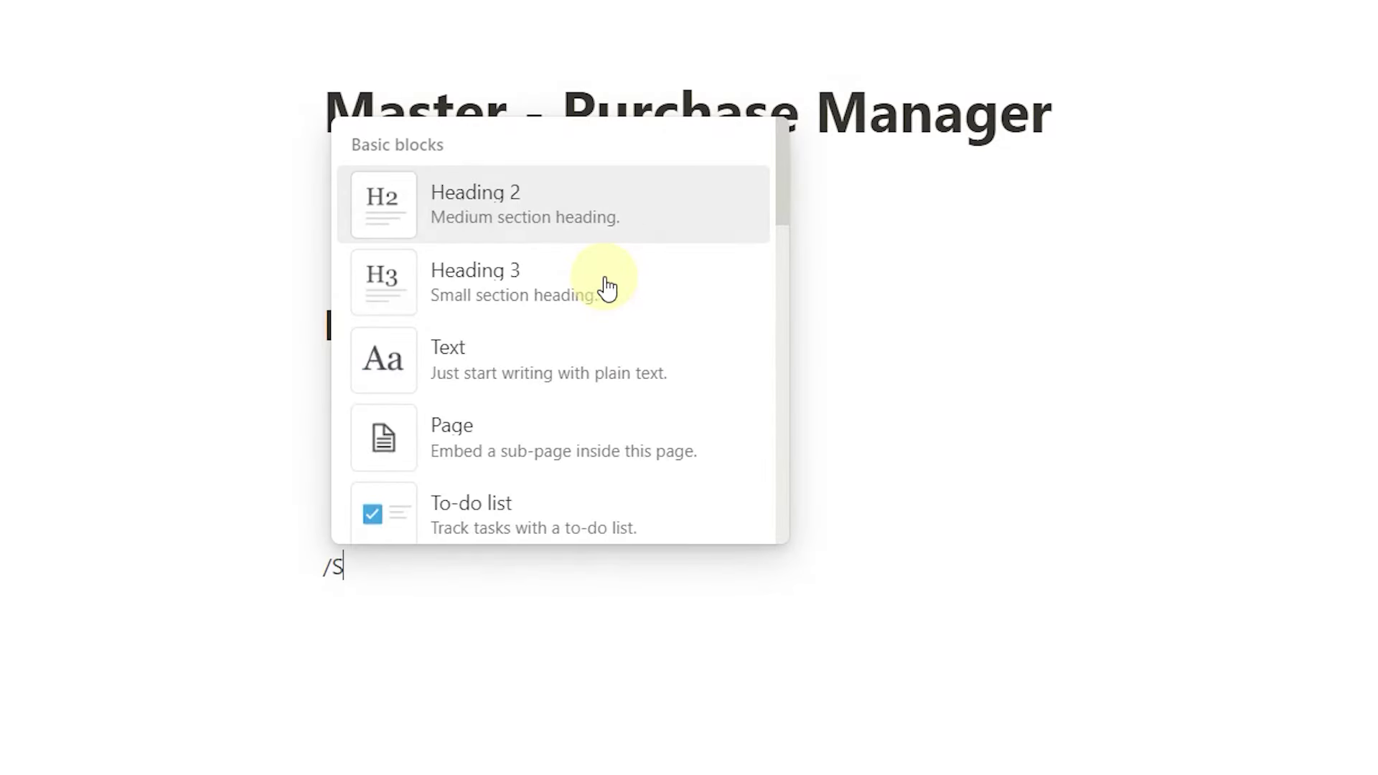
key("BackSpace")
key("BackSpace")
key("BackSpace")
key("BackSpace")
key("BackSpace")
key("BackSpace")
key("BackSpace")
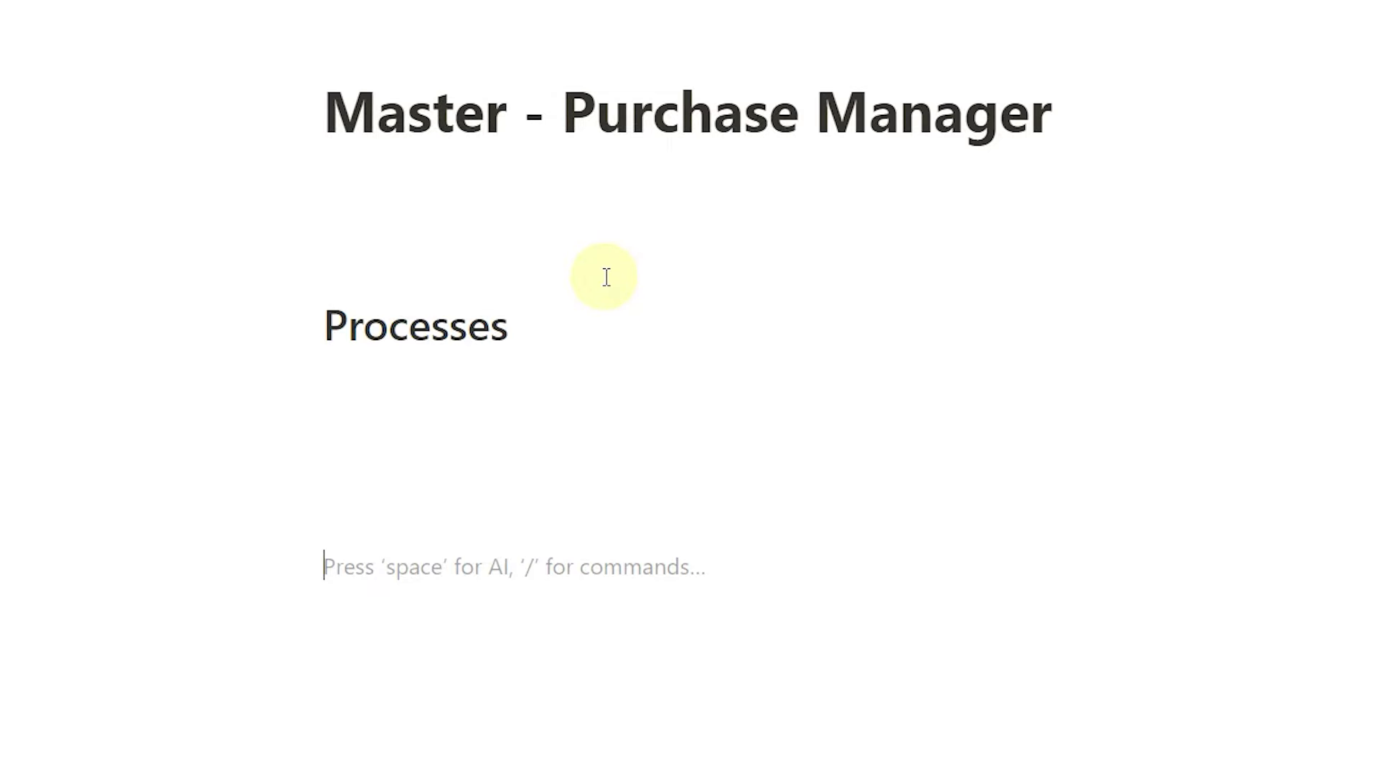
type("/")
key("BackSpace")
type("/Head")
key("Return")
type("Storag")
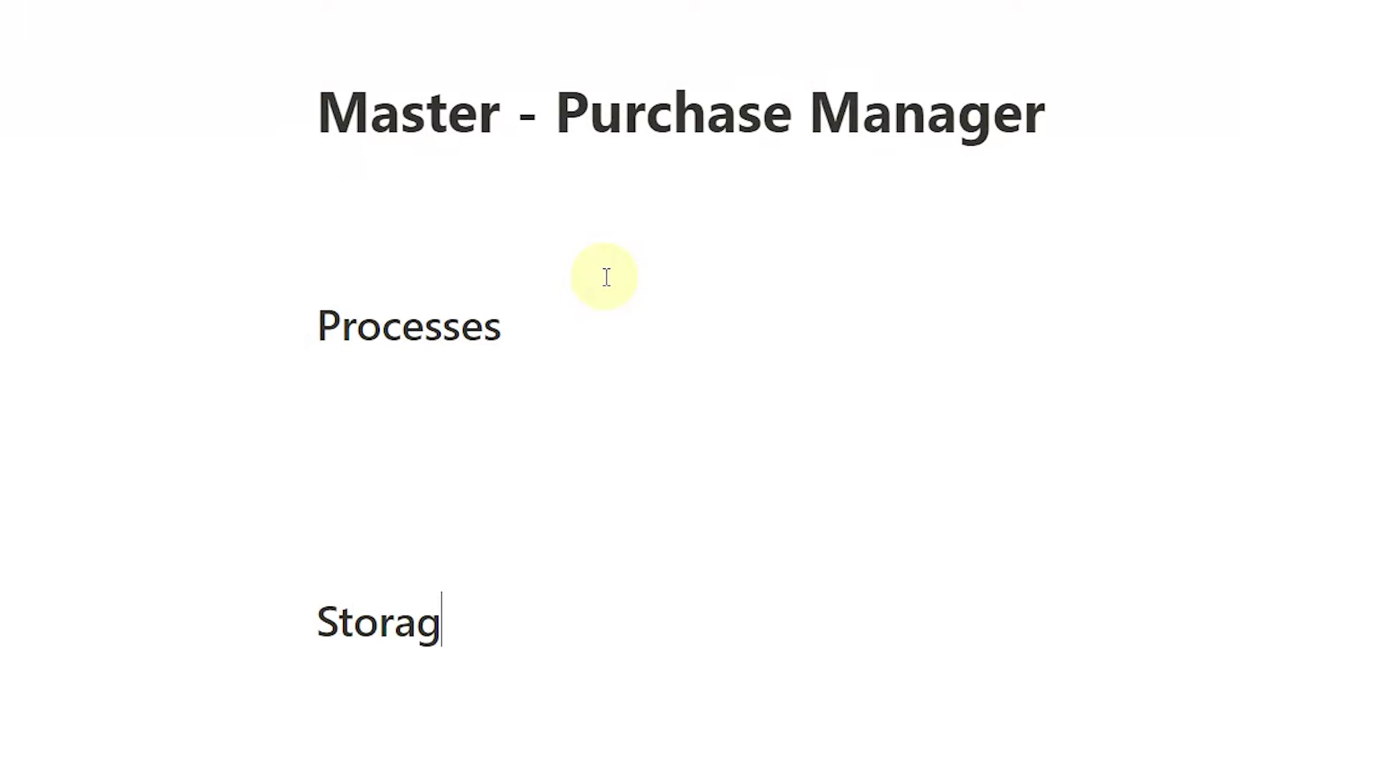
type("e")
key("Return")
- Insert a table of contents on the empty line above Processes
left_click(477, 208)
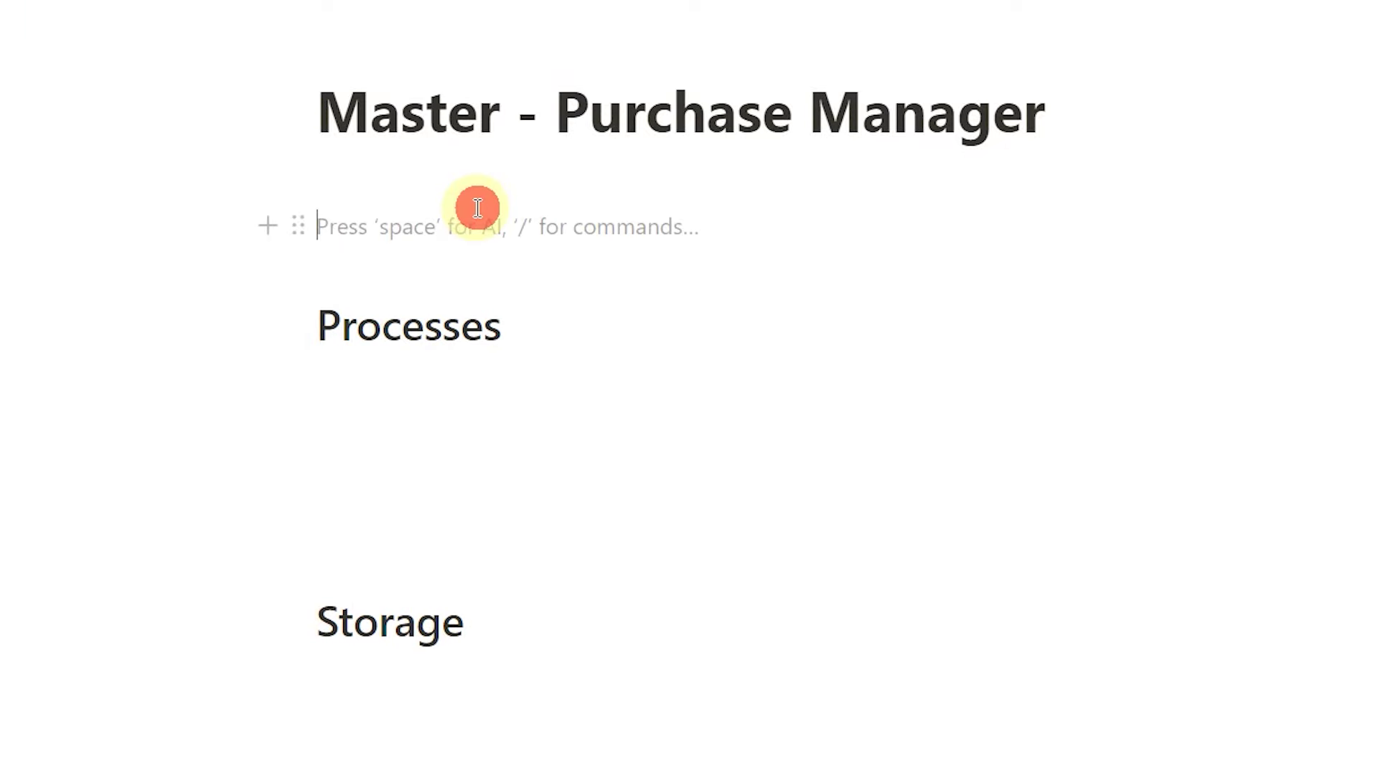
type("/con")
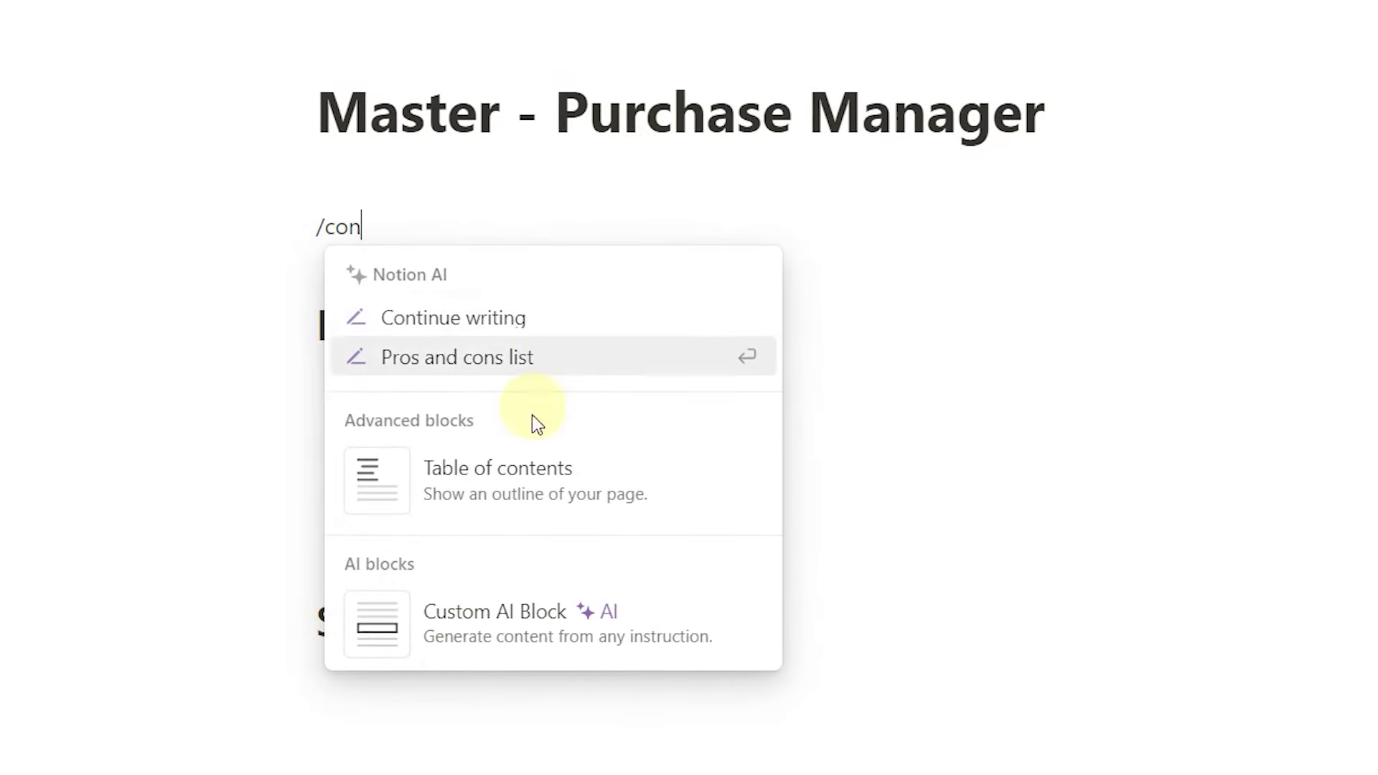
left_click(528, 467)
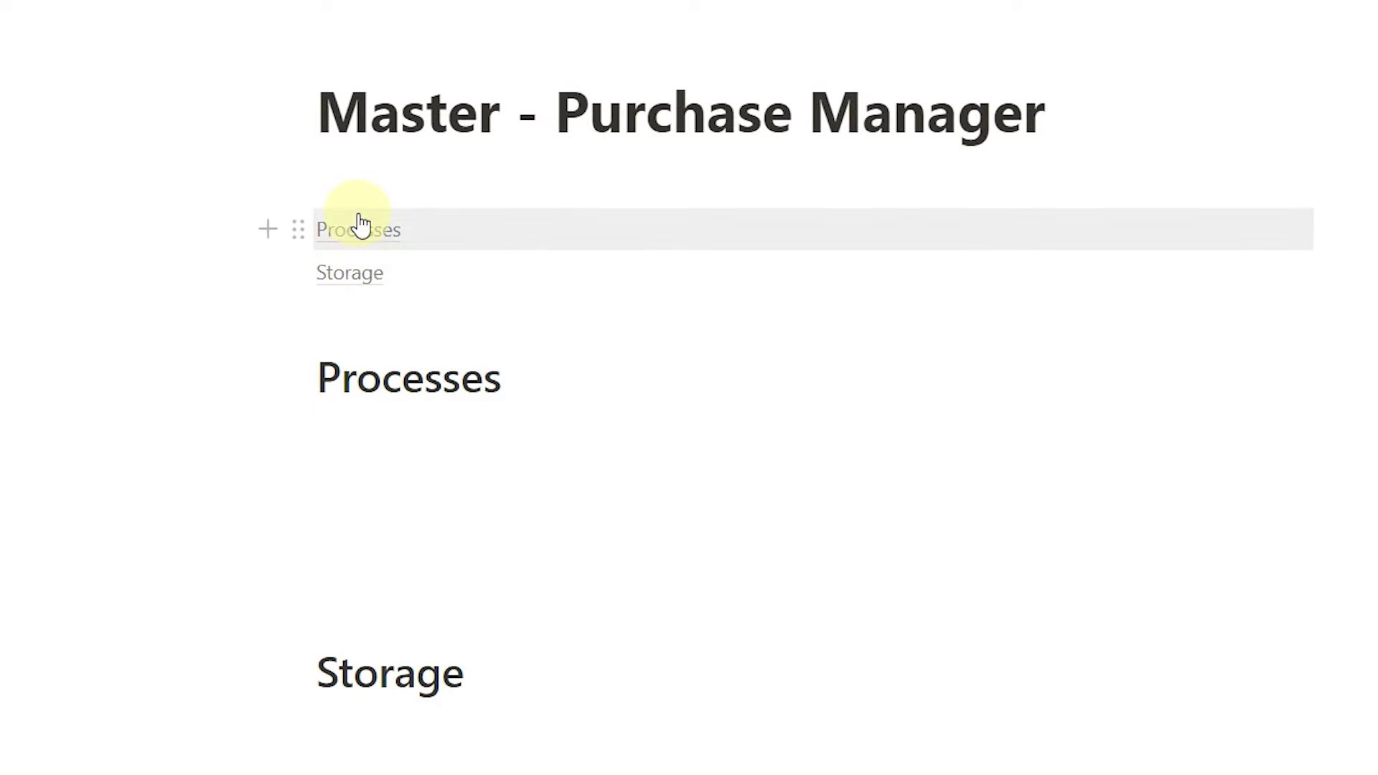
- Create an empty 'Process - Deal Review' sub-page under Processes and select the article's deal review checklist
left_click(374, 449)
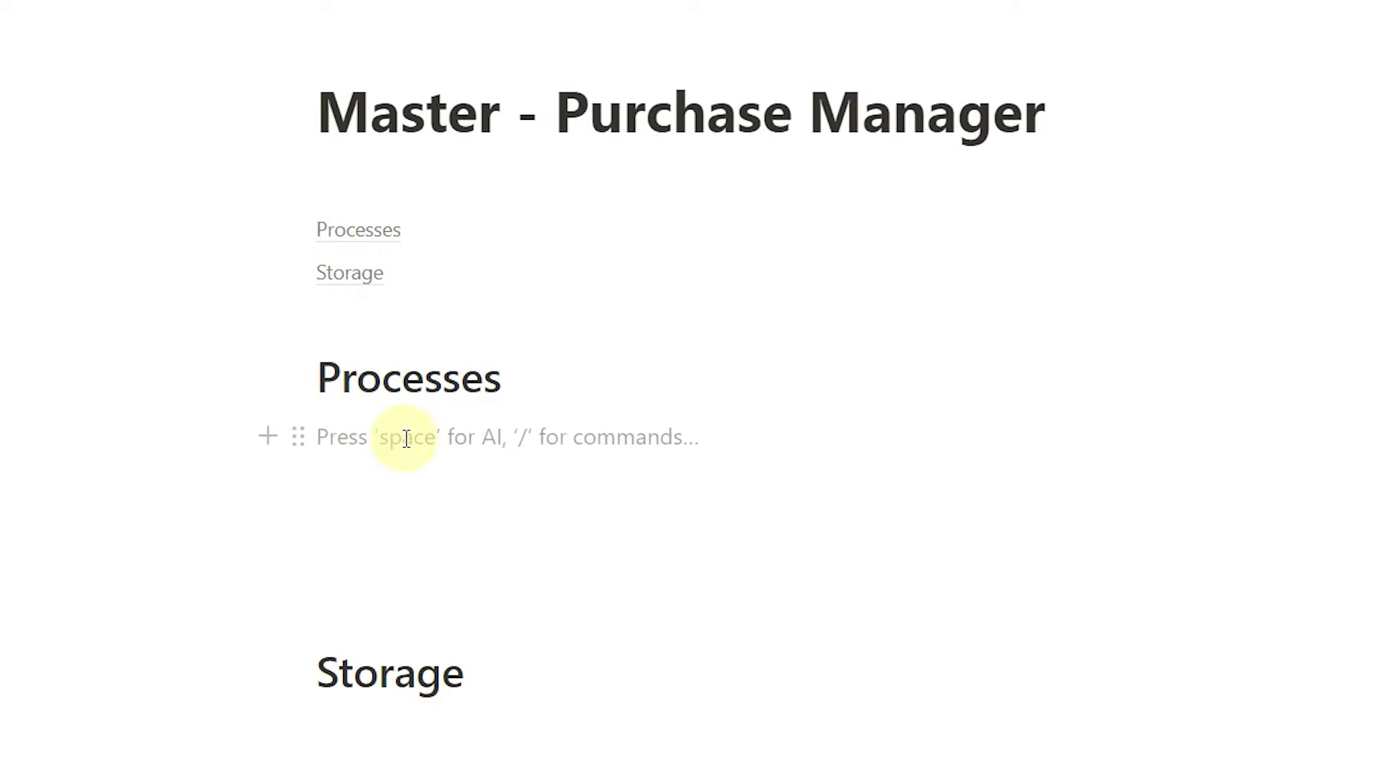
type("/page")
key("Return")
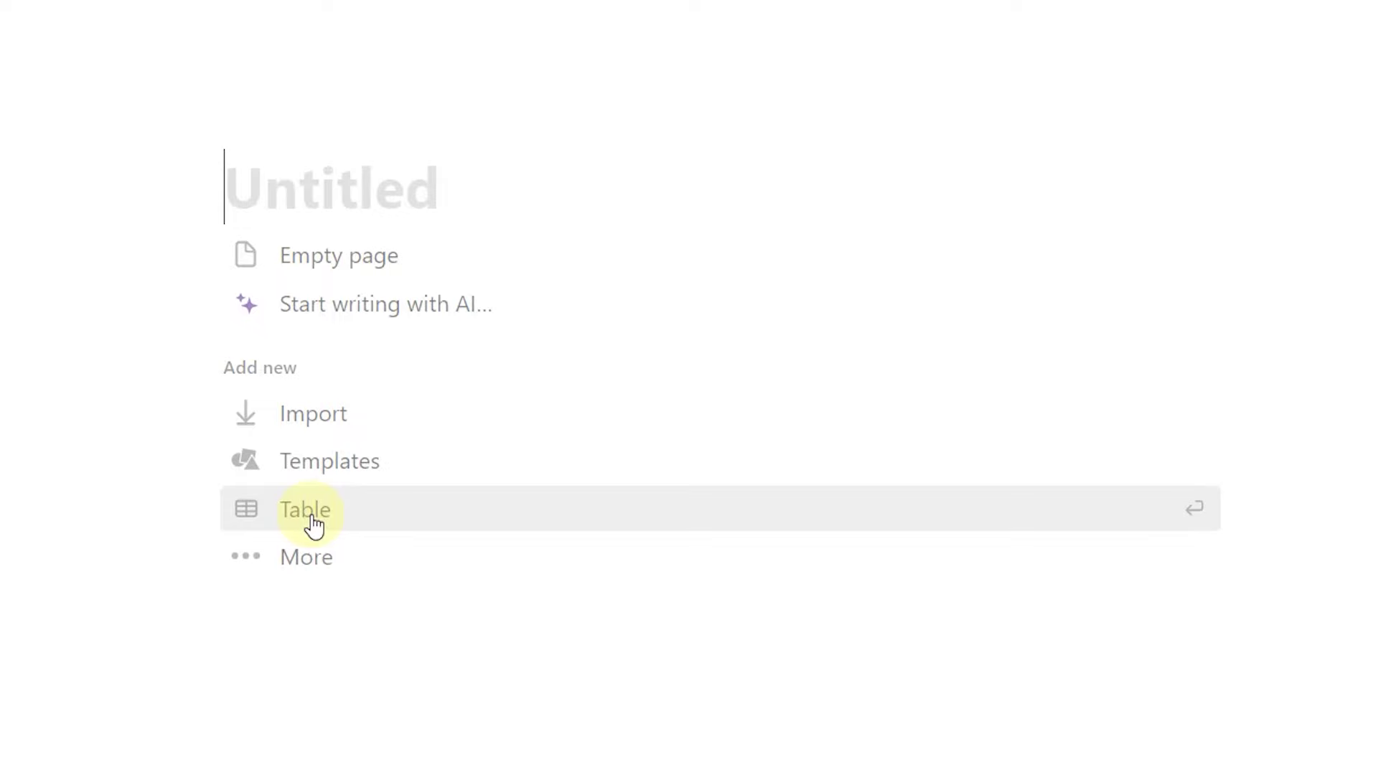
type("Process - D")
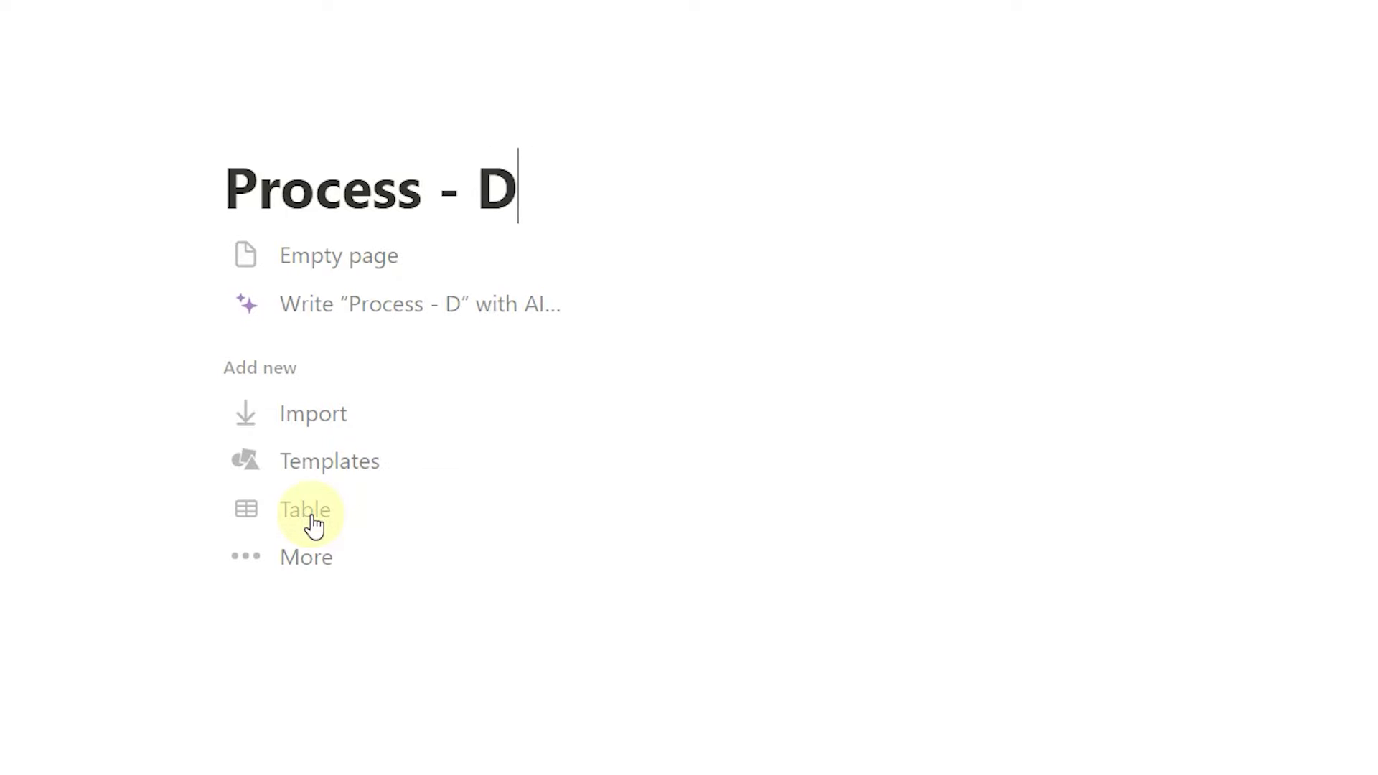
type("eal Review")
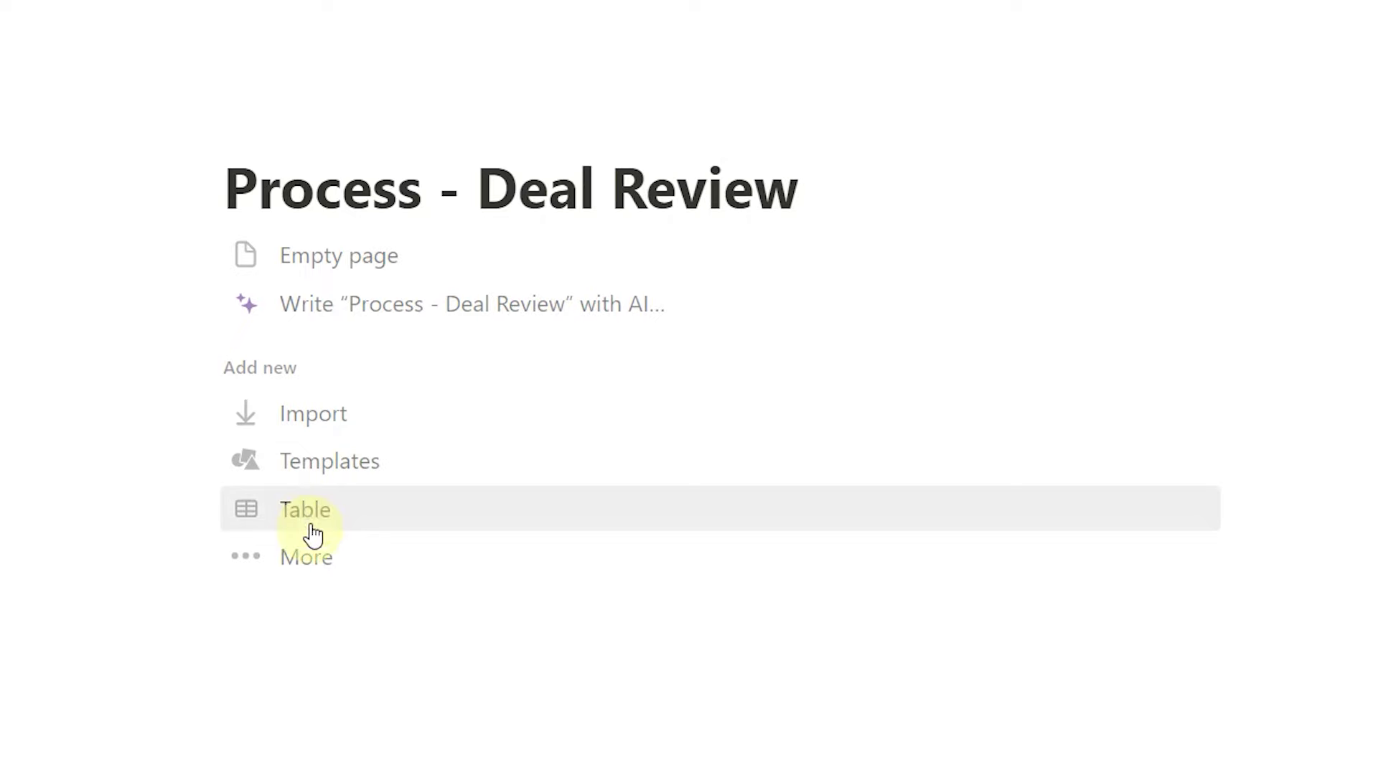
left_click(390, 260)
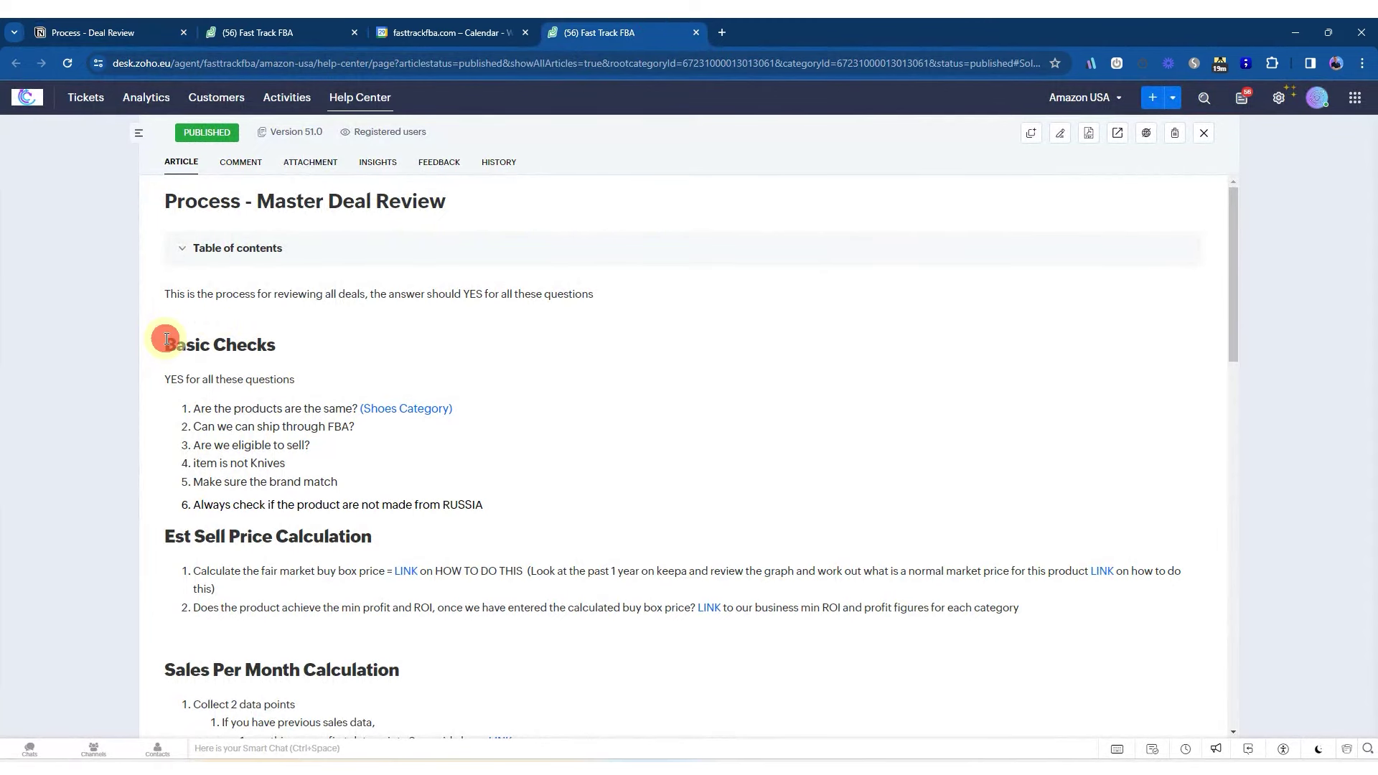
left_click_drag(166, 338, 451, 597)
scroll(271, 585, "down", 7)
- Paste the deal review checklist into Process - Deal Review and correct 'product' to 'products'
left_click(92, 32)
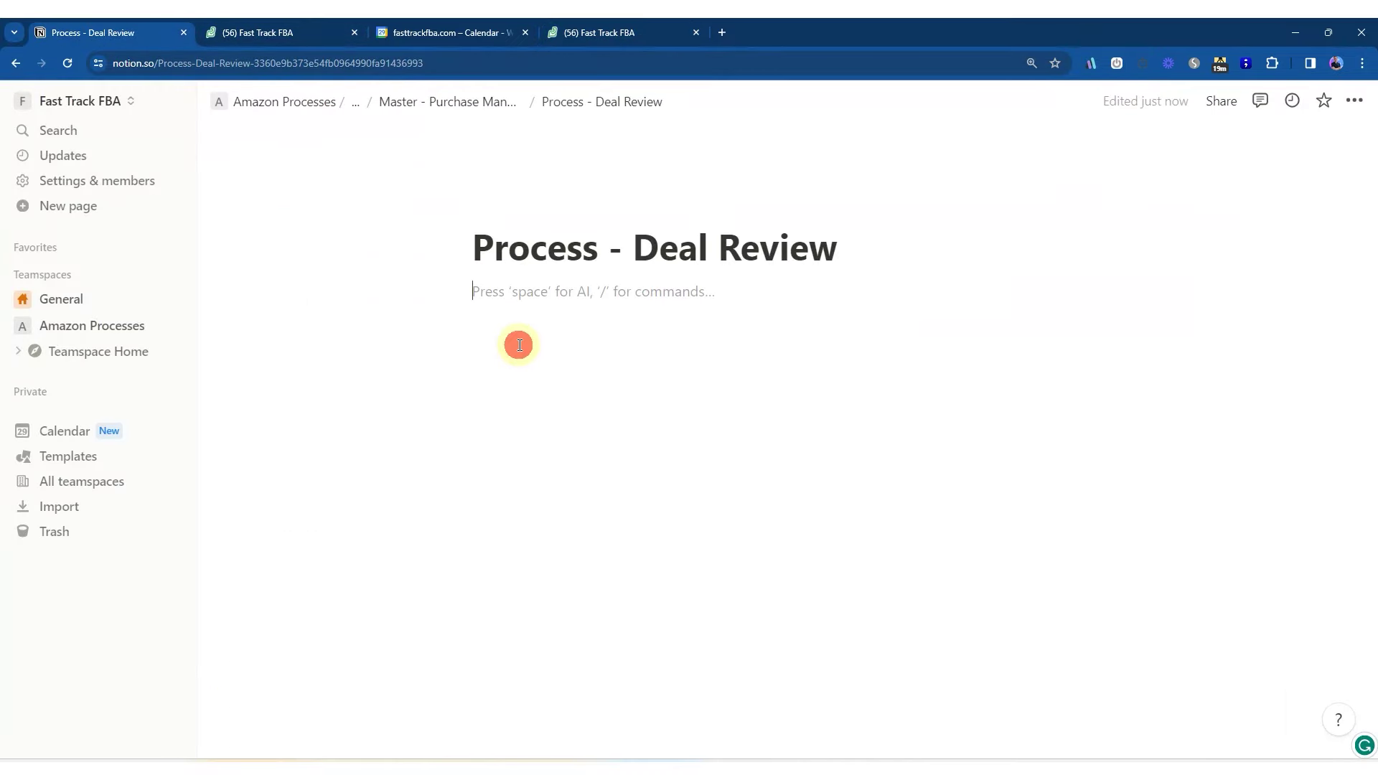
key("ctrl+v")
left_click(1092, 399)
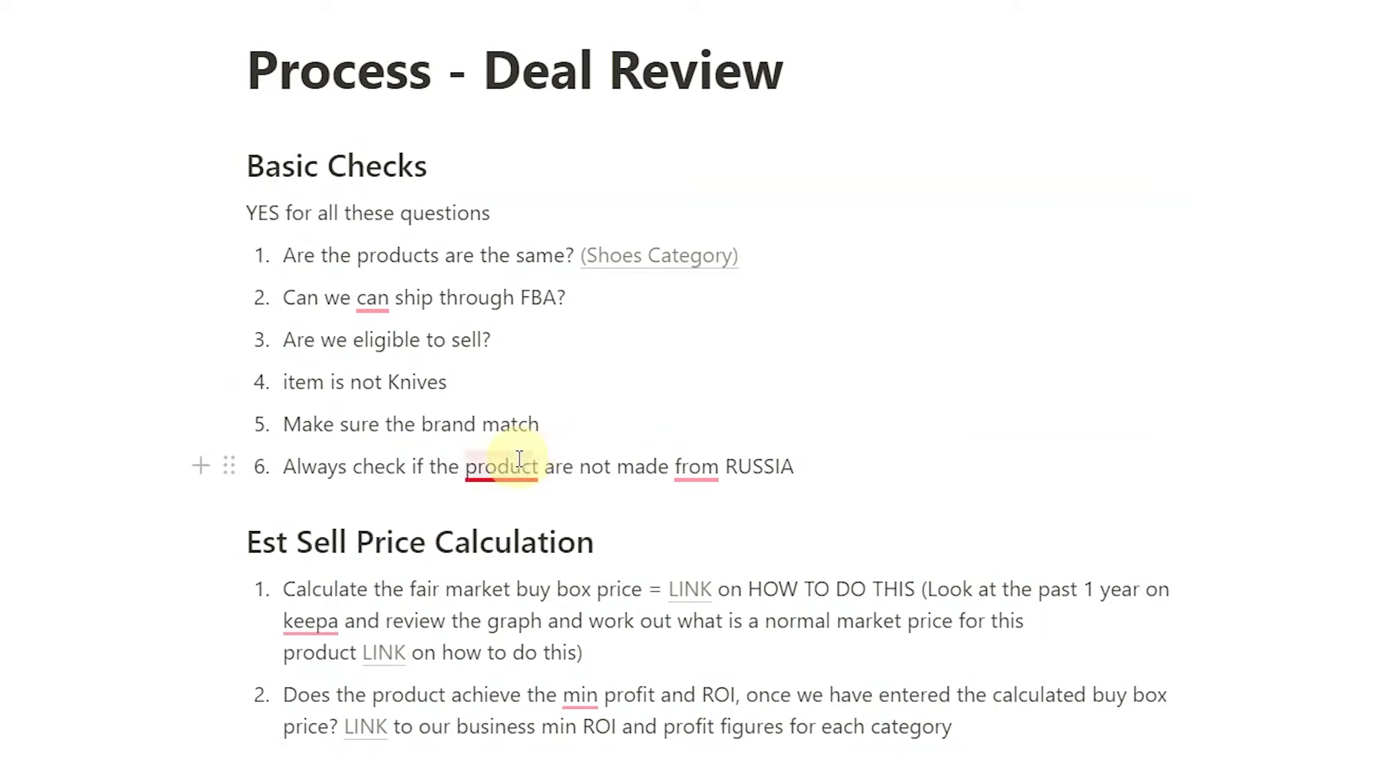
mouse_move(519, 459)
left_click(608, 551)
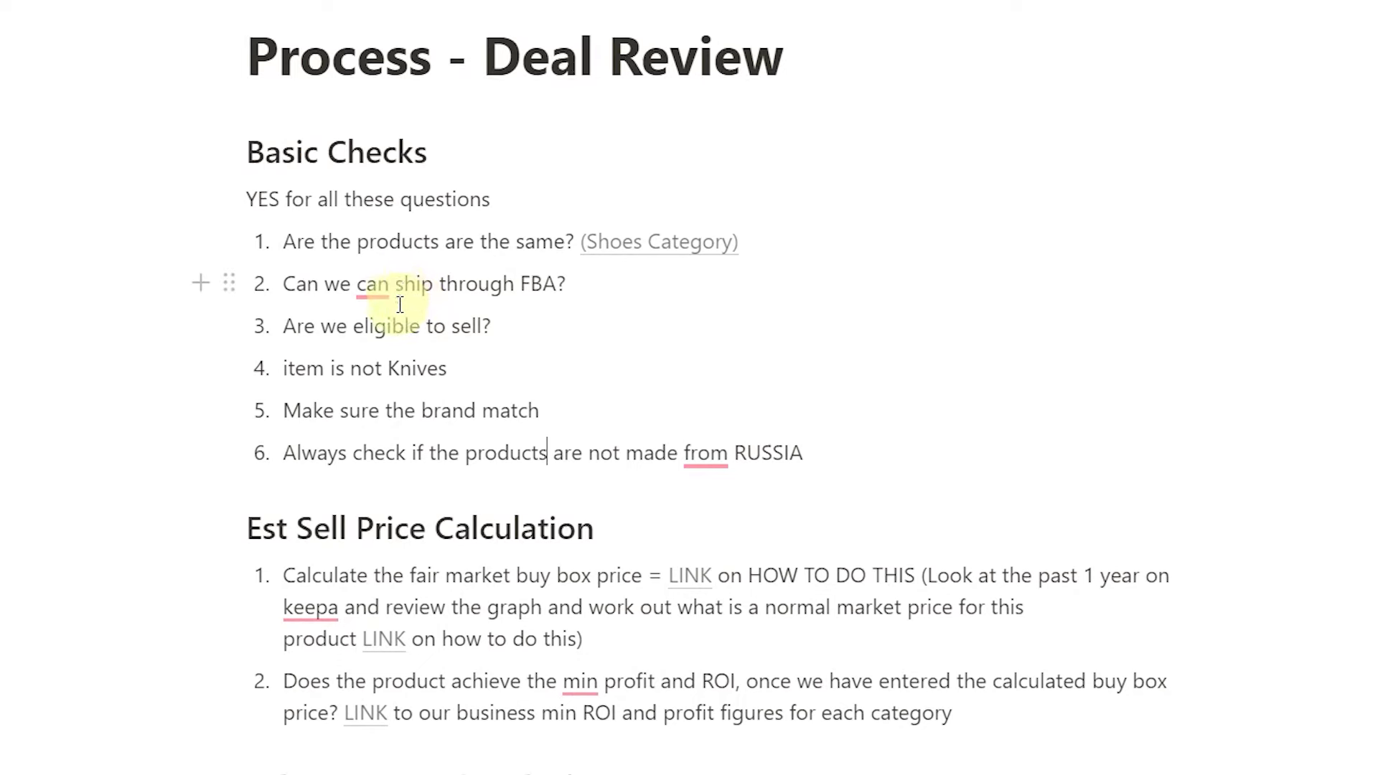
- Review the pasted checklist and return to Master - Purchase Manager
scroll(417, 301, "down", 4)
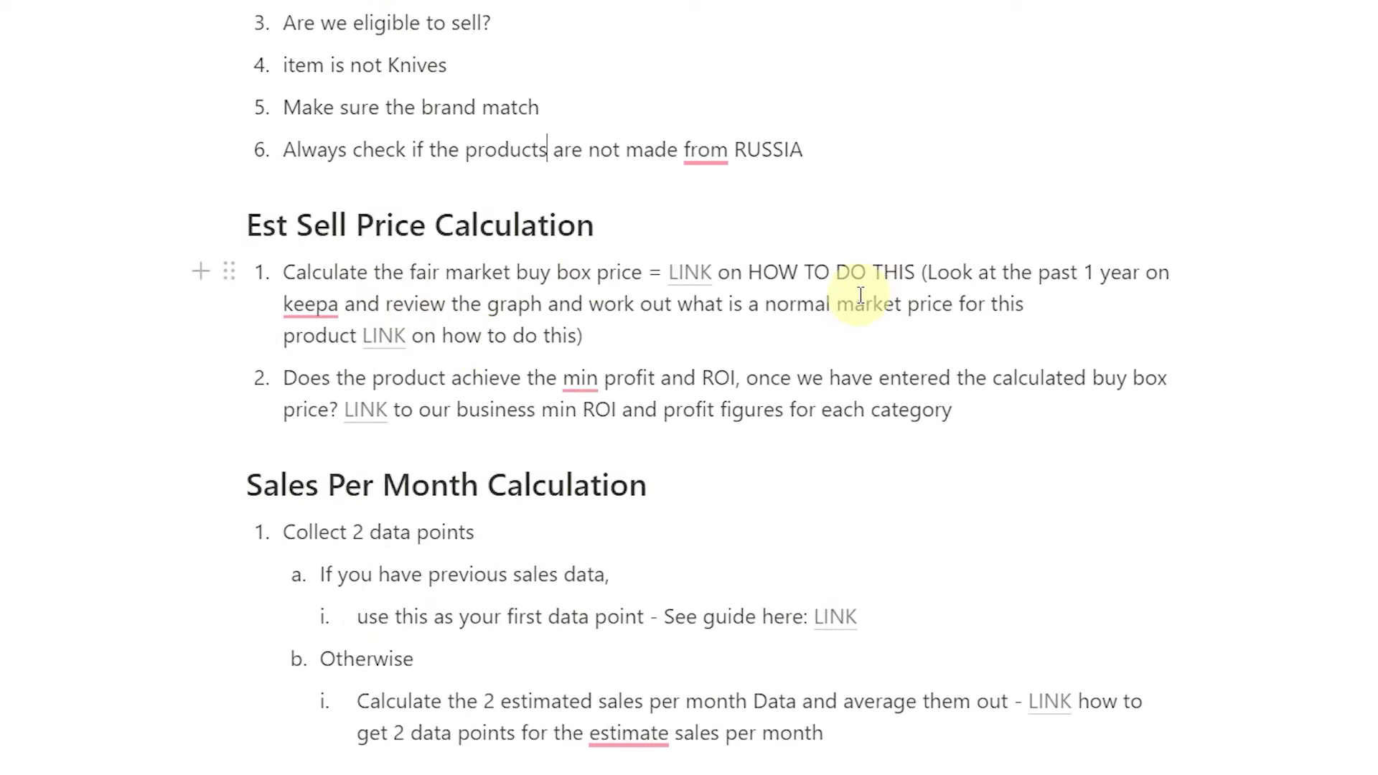
scroll(860, 296, "down", 8)
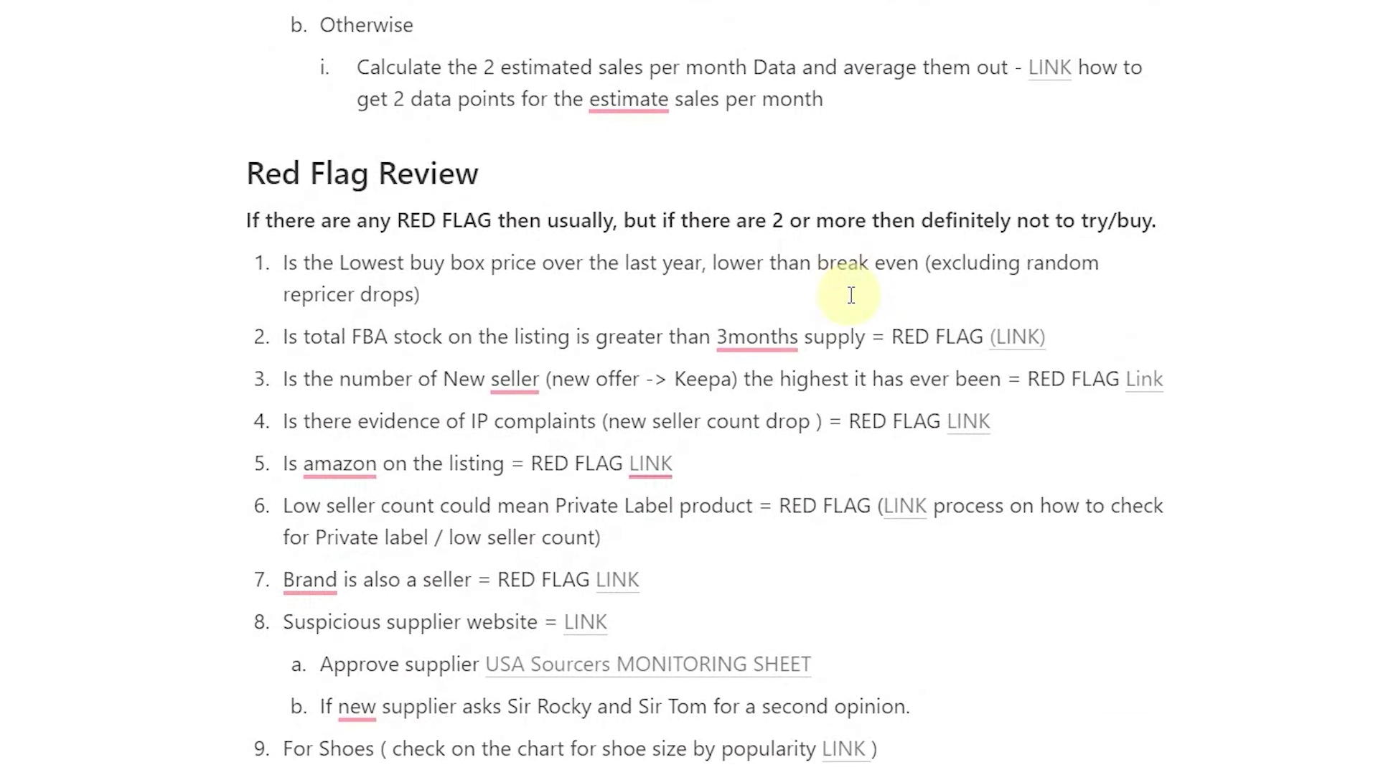
scroll(851, 295, "up", 15)
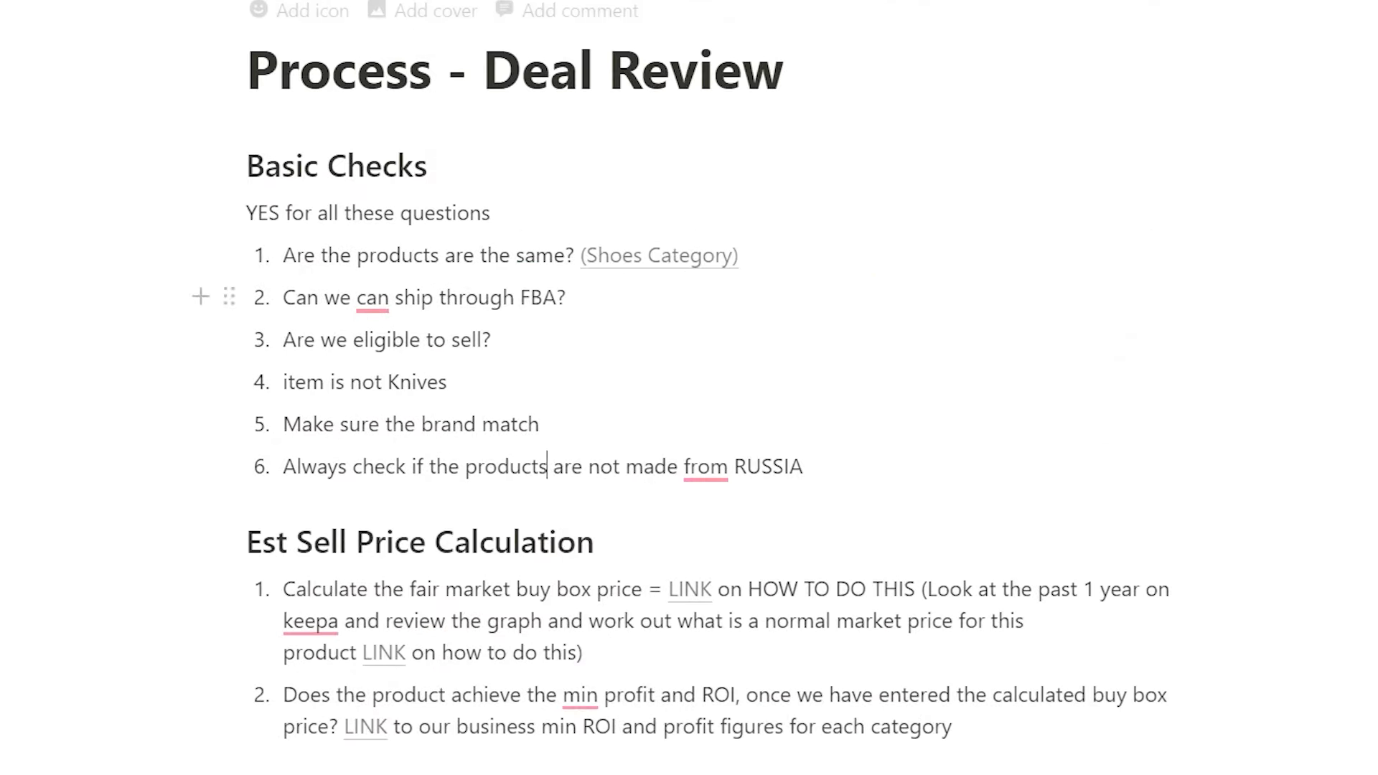
left_click(215, 0)
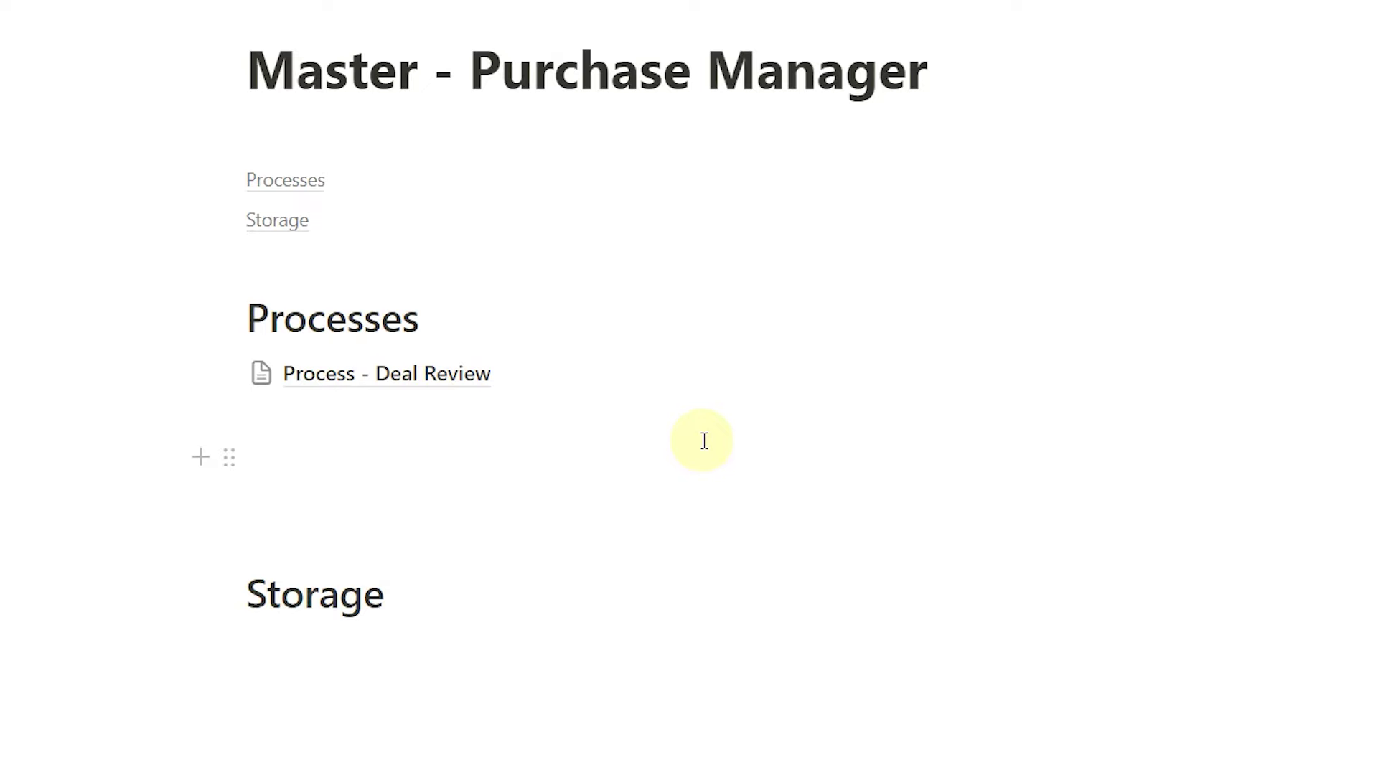
- Create an empty 'Process - How to calculate QTY to buy' page below Process - Deal Review, fixing 'calucate'
left_click(373, 422)
type("/")
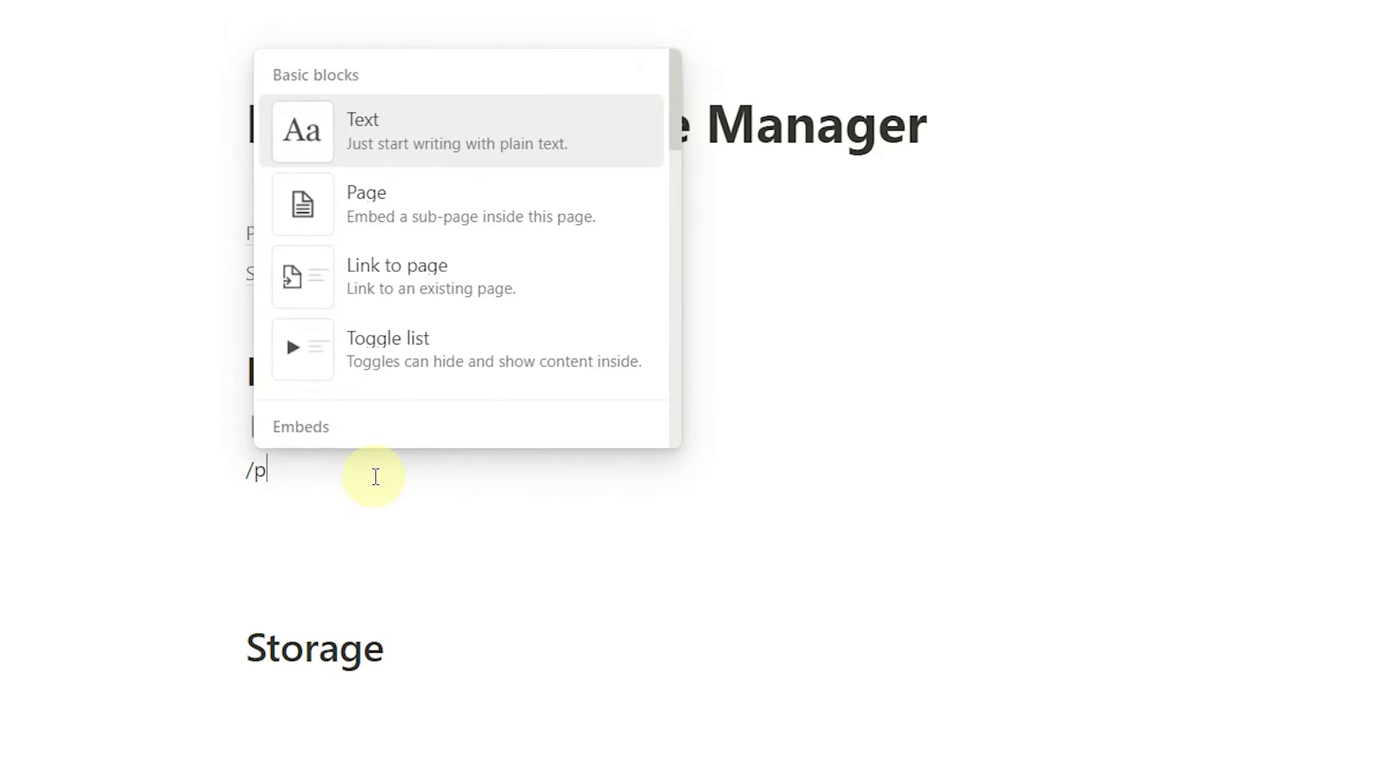
type("page")
key("Return")
type("Process - Q")
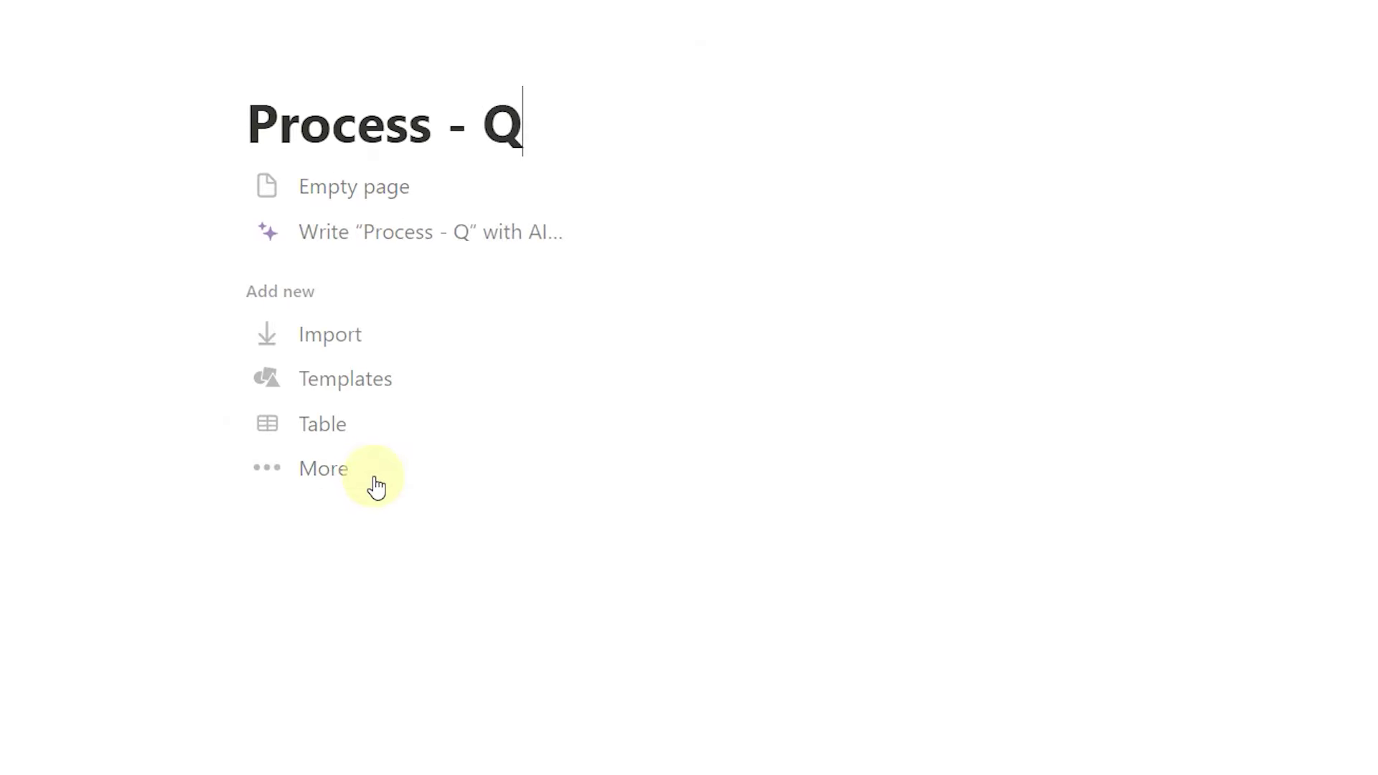
key("BackSpace")
type("How to ca")
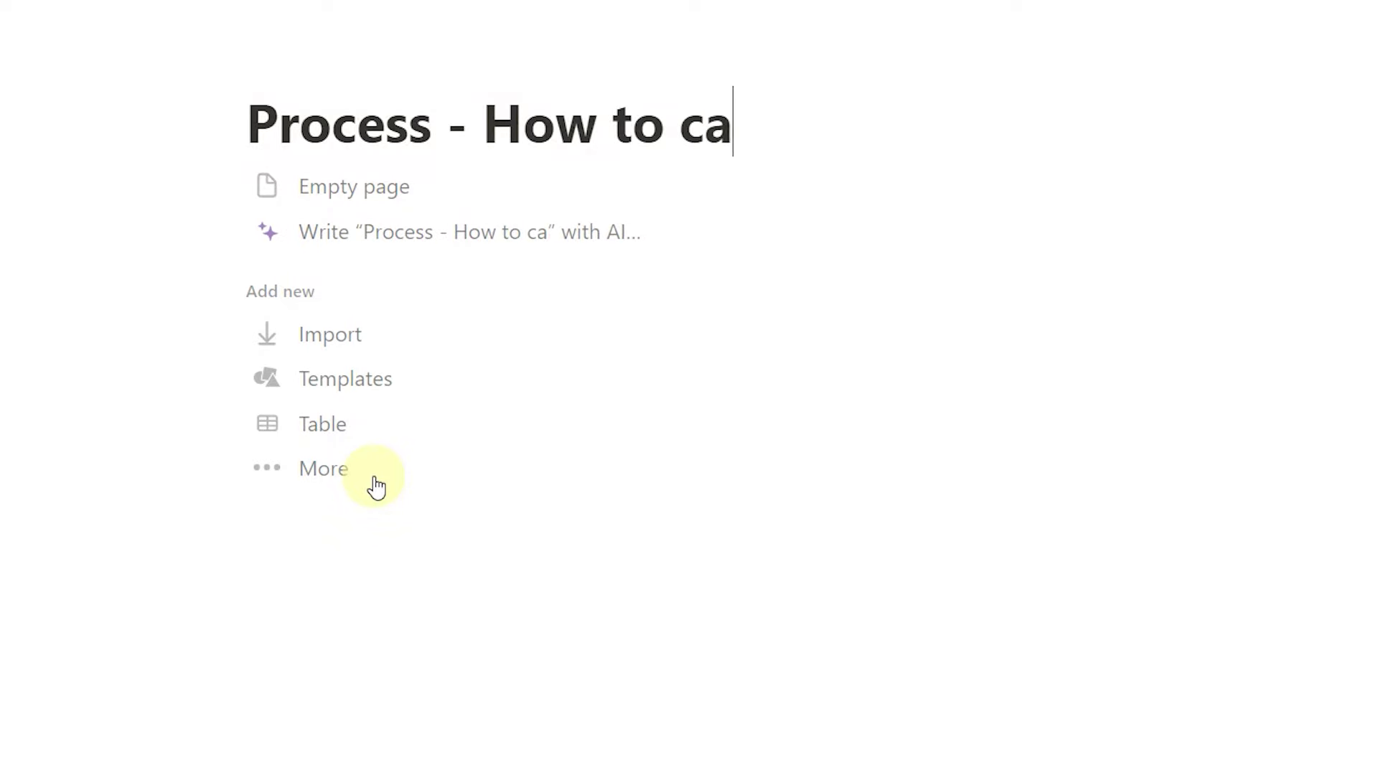
type("lucate QTY to buy")
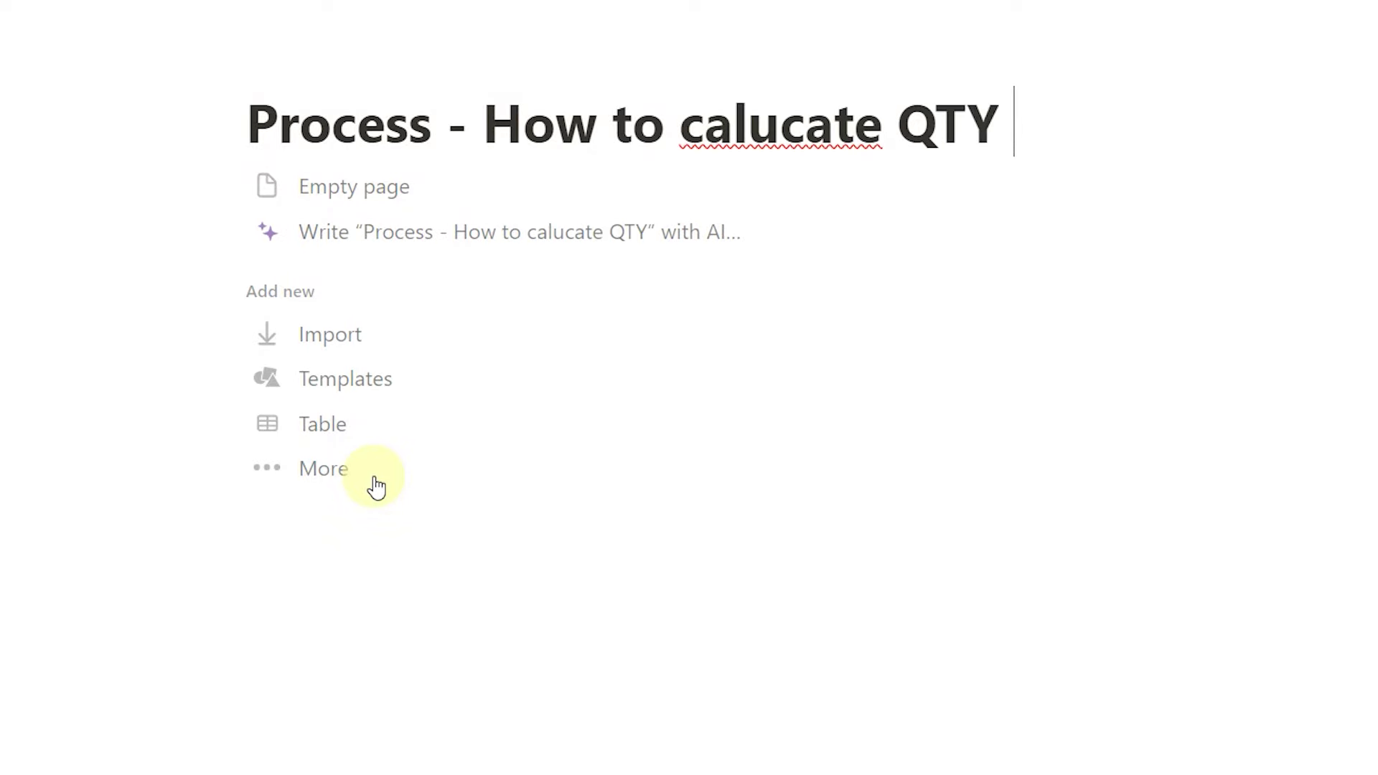
left_click(738, 126)
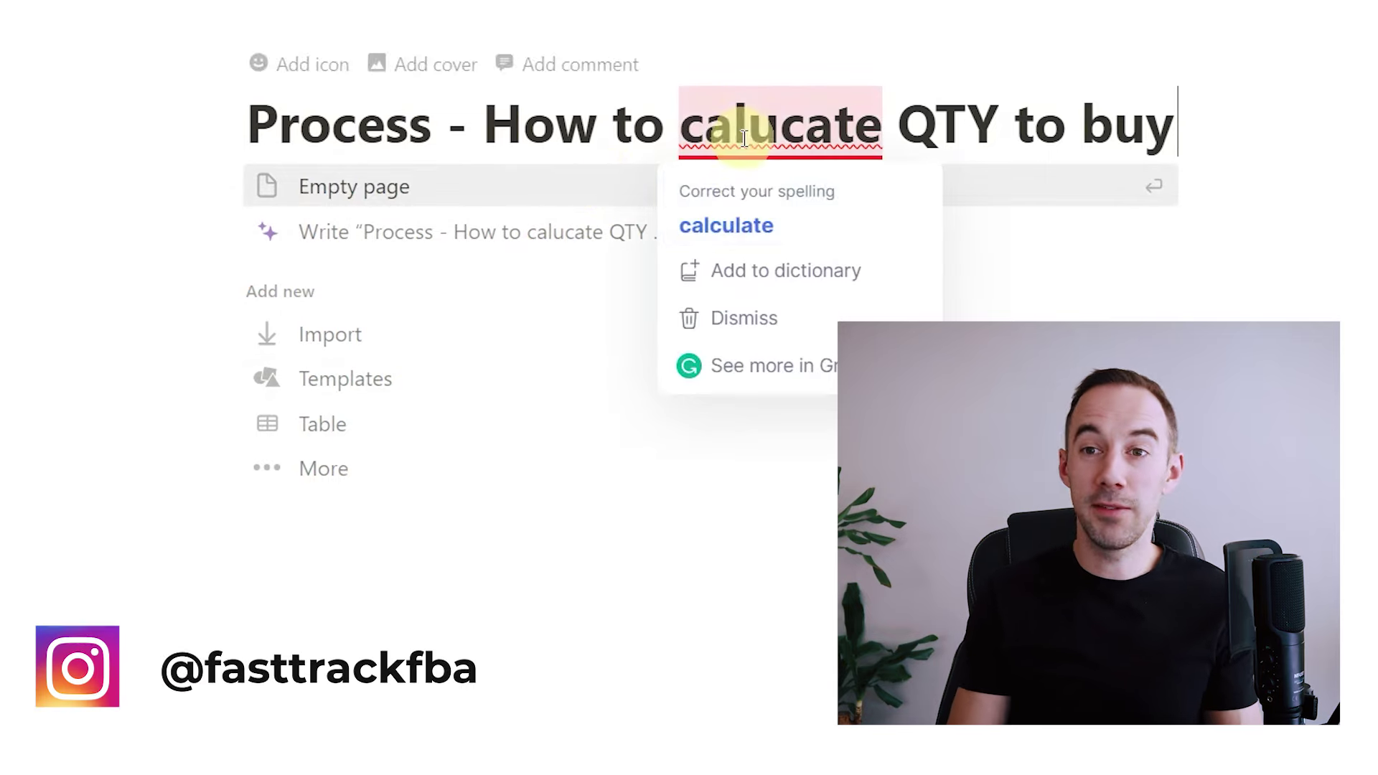
left_click(732, 223)
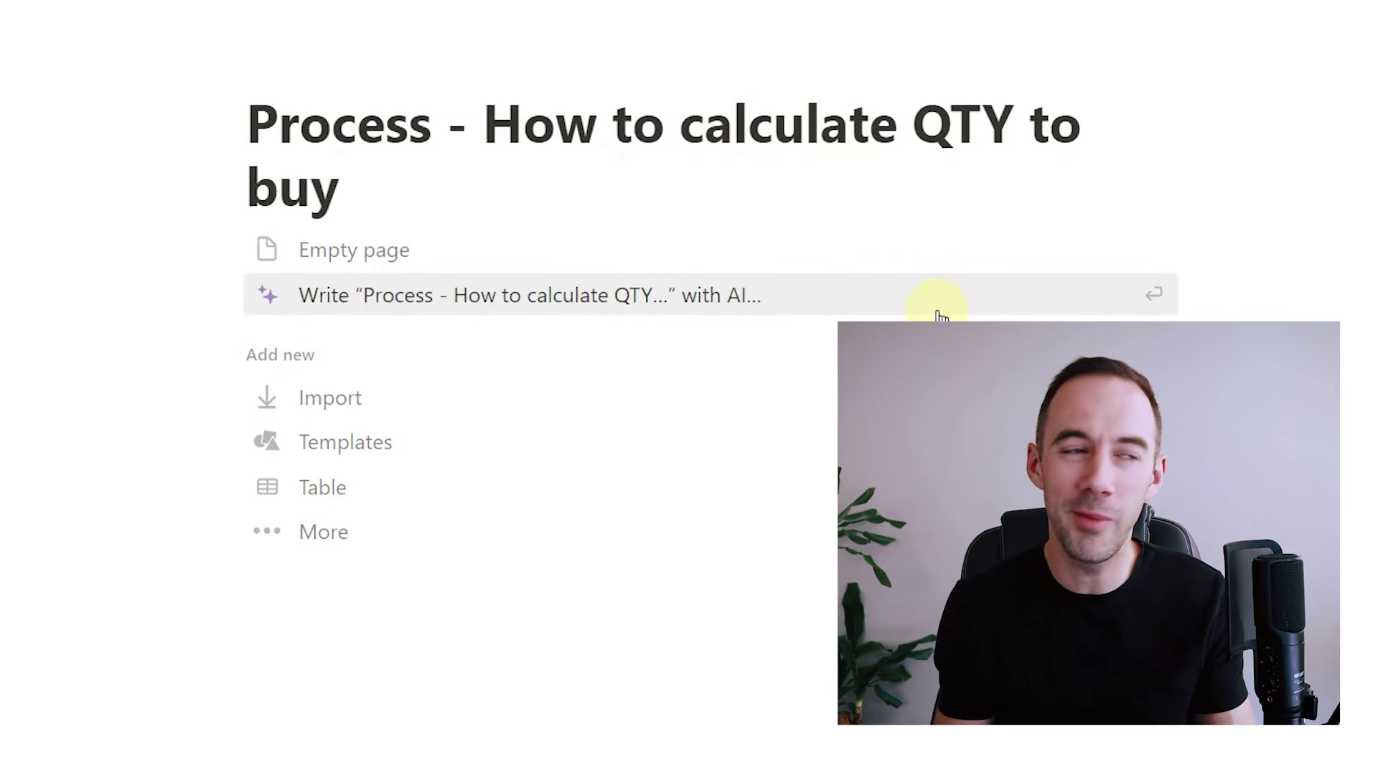
left_click(408, 237)
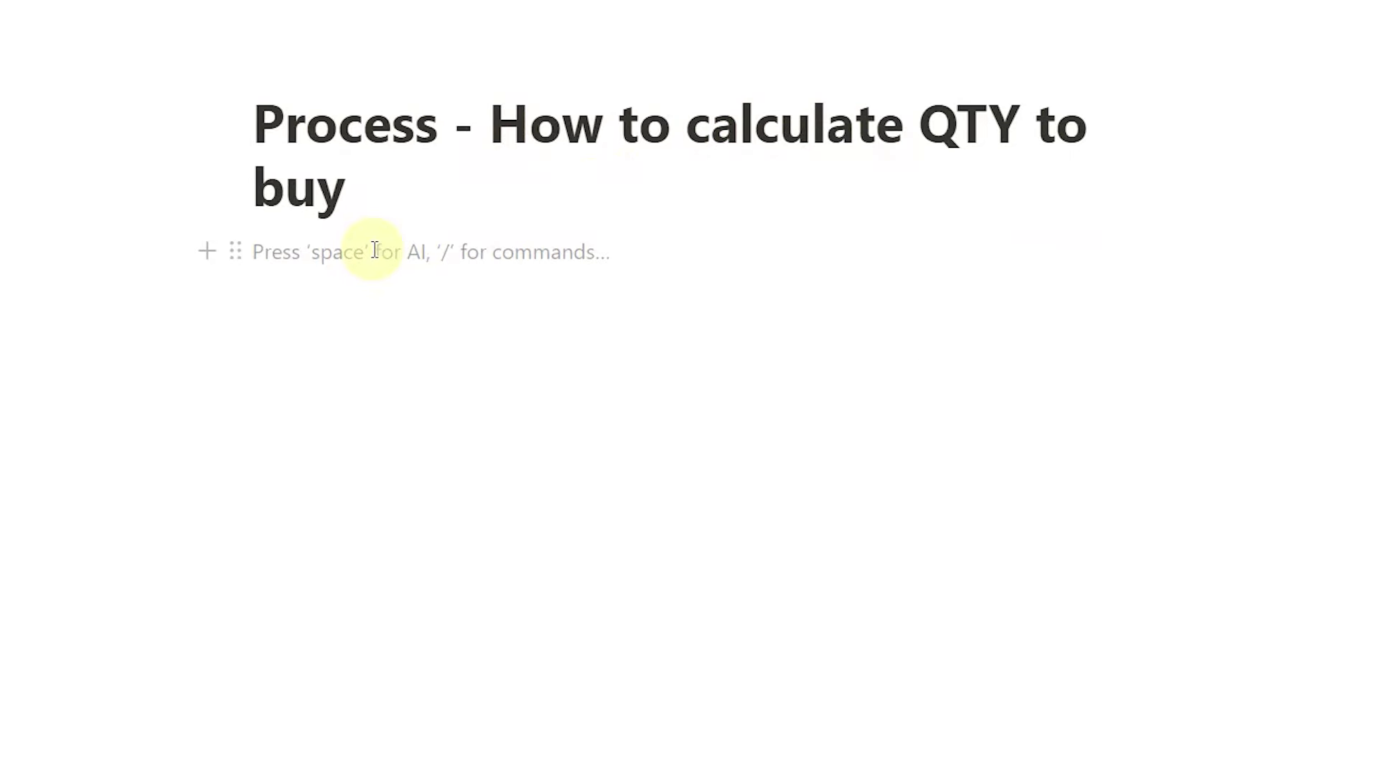
key("Return")
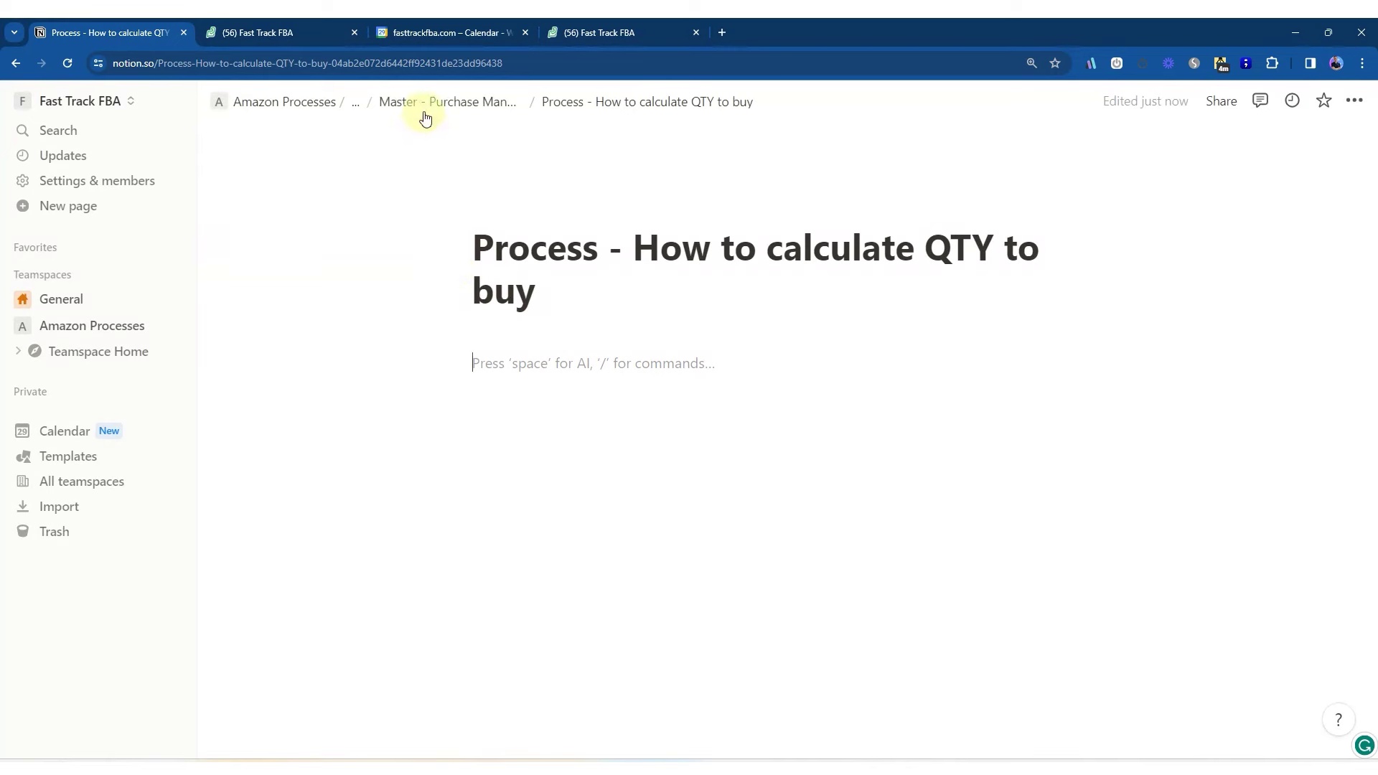
- Back on Master - Purchase Manager, create a 'Storage - Approved Suppliers' sub-page under the Storage heading
left_click(424, 111)
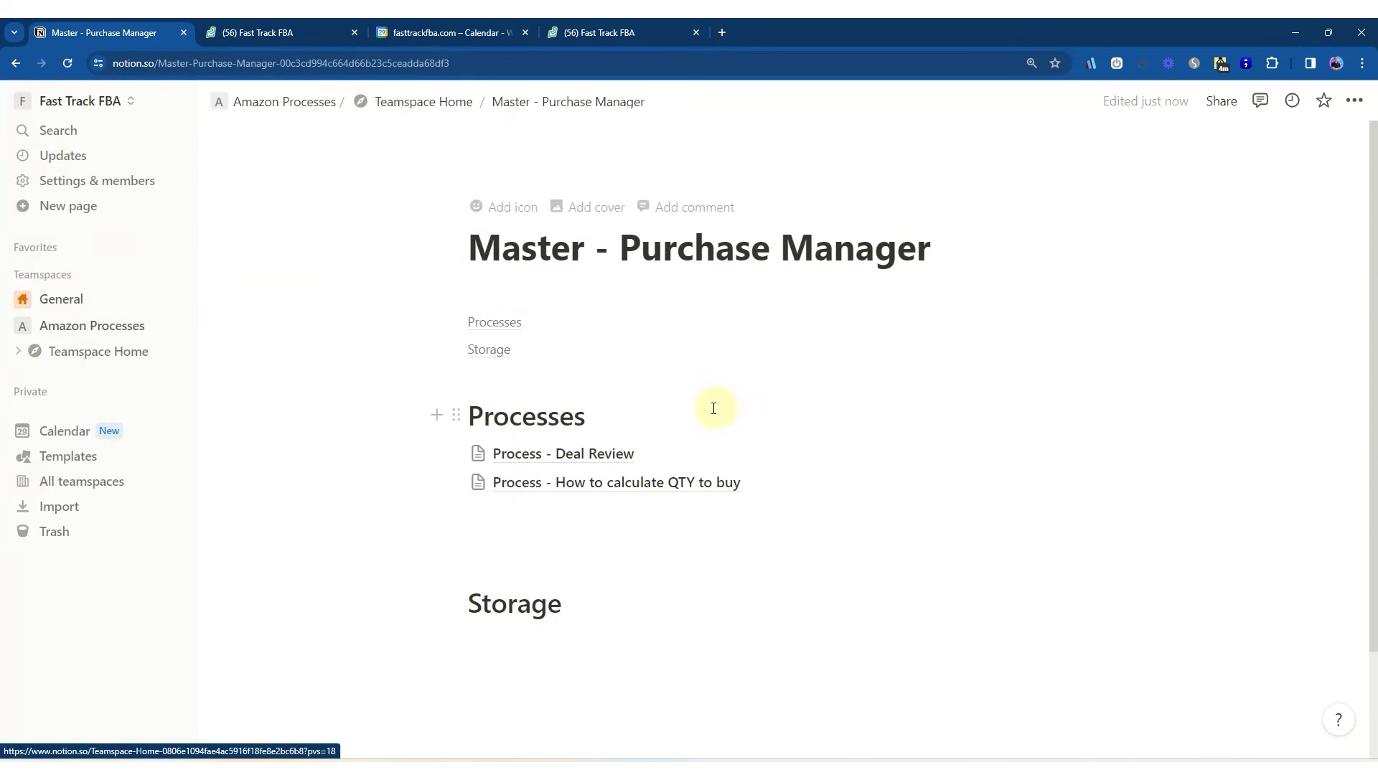
left_click(562, 631)
type("/pr")
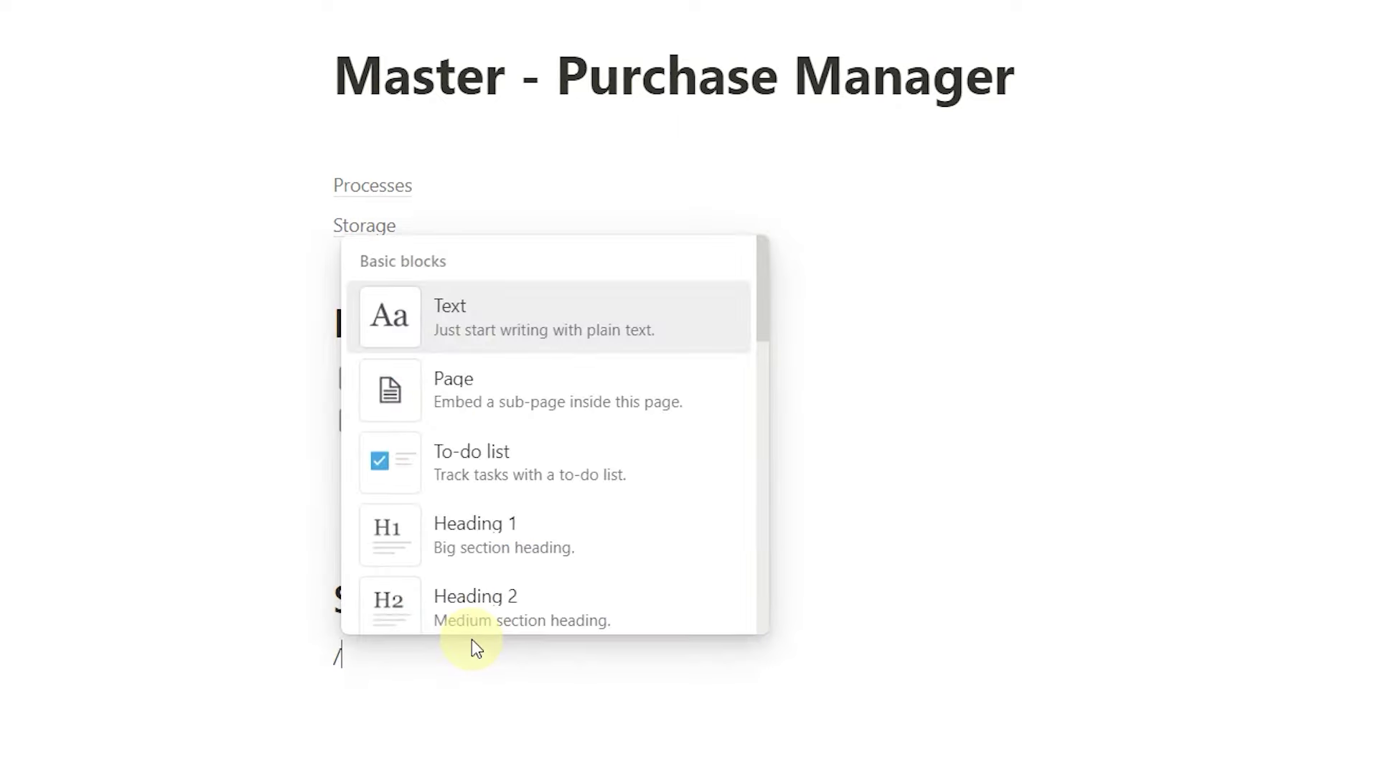
key("BackSpace")
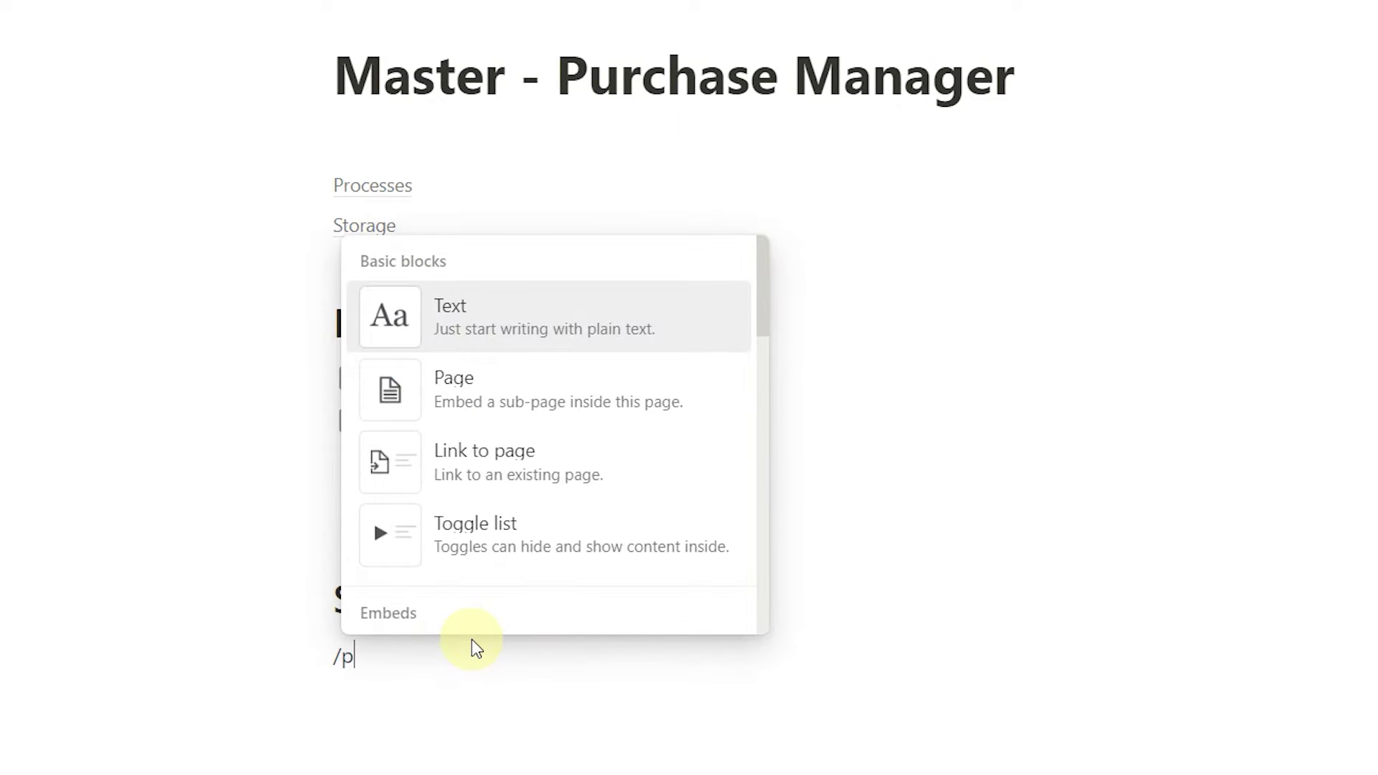
type("a")
key("Return")
type("Storage - A")
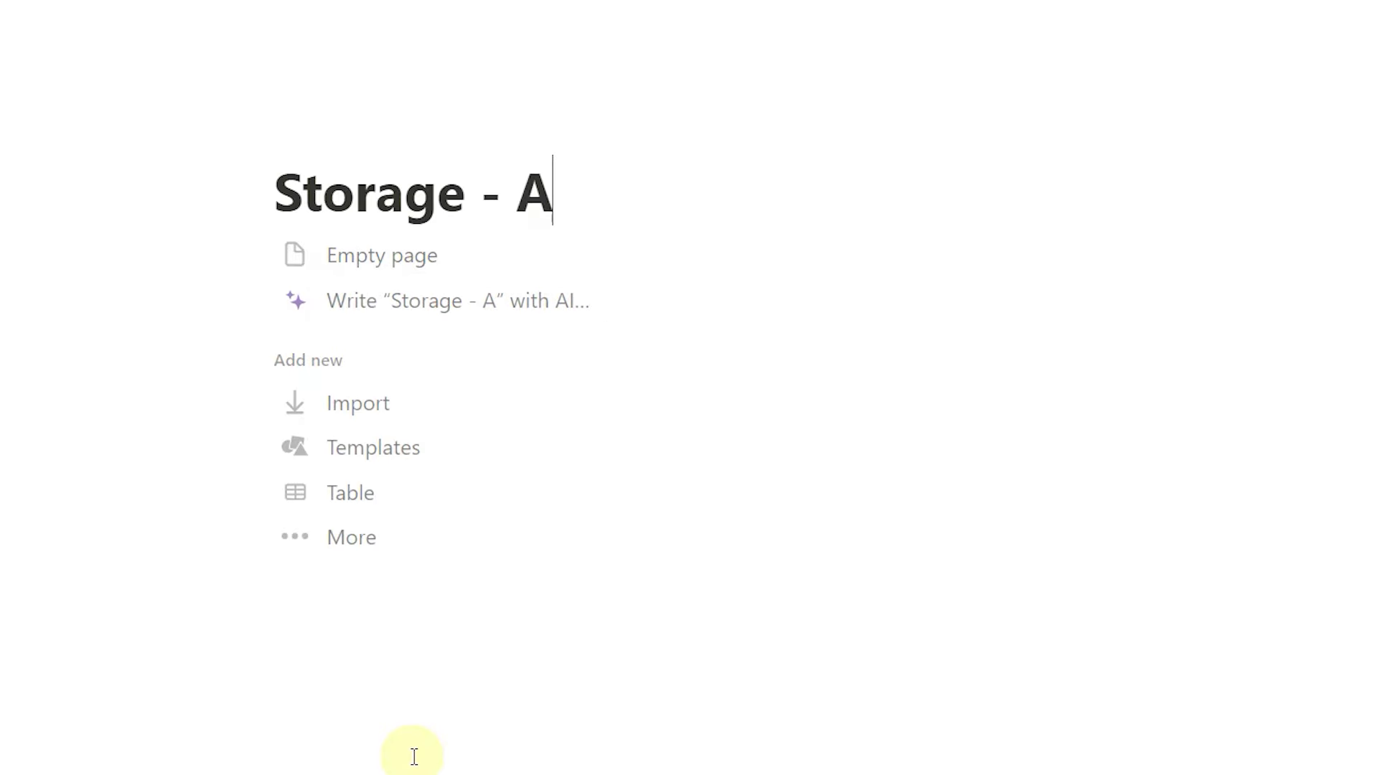
type("pproved Suppliers")
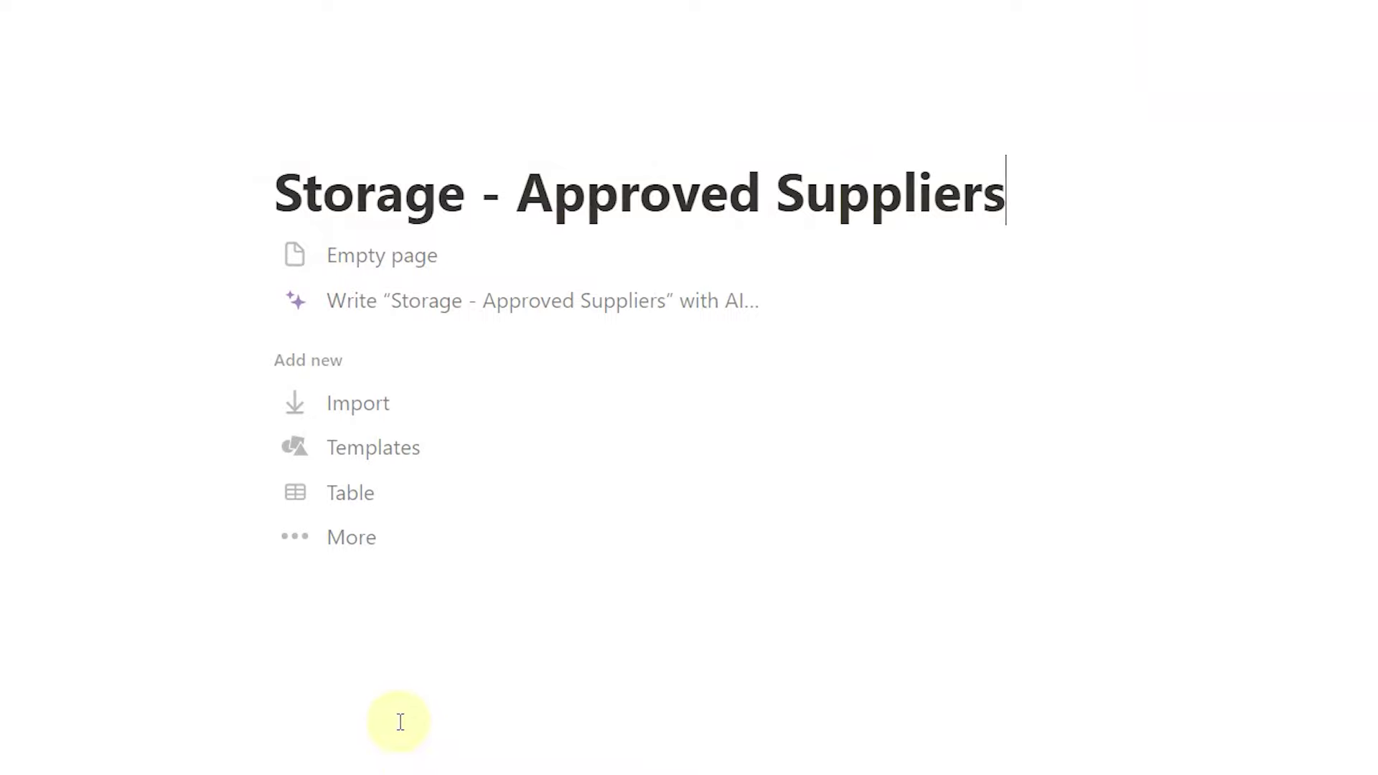